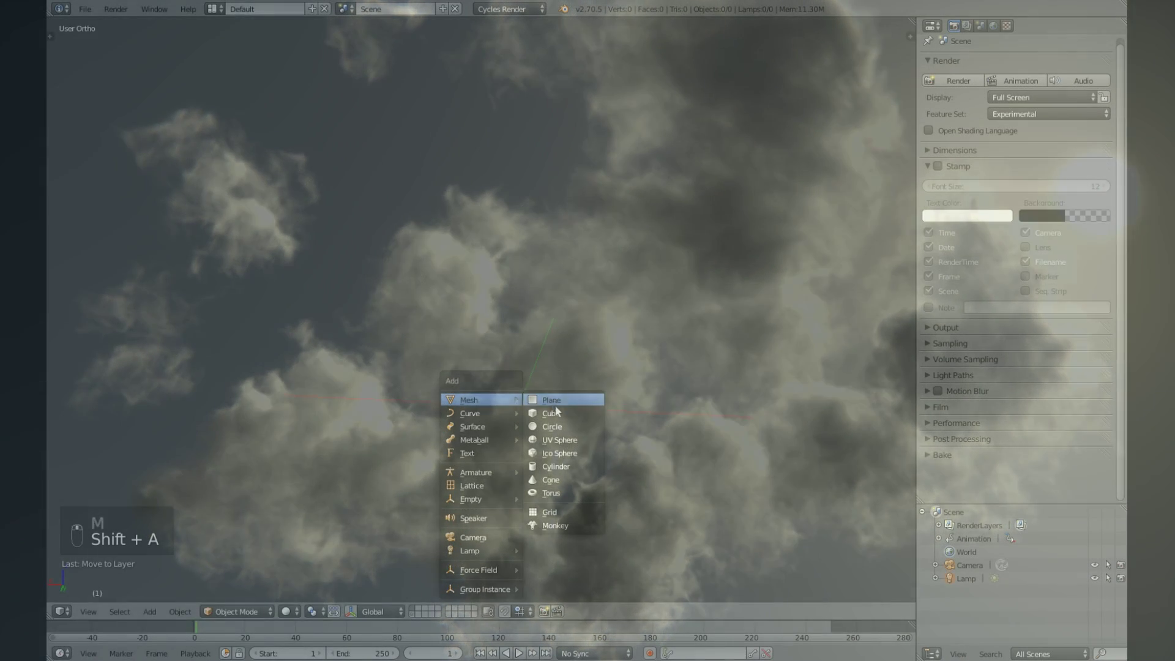
Step: Add a cube, scale it into a flat slab and add loop cuts across it
left_click(556, 415)
key("Tab")
key("s")
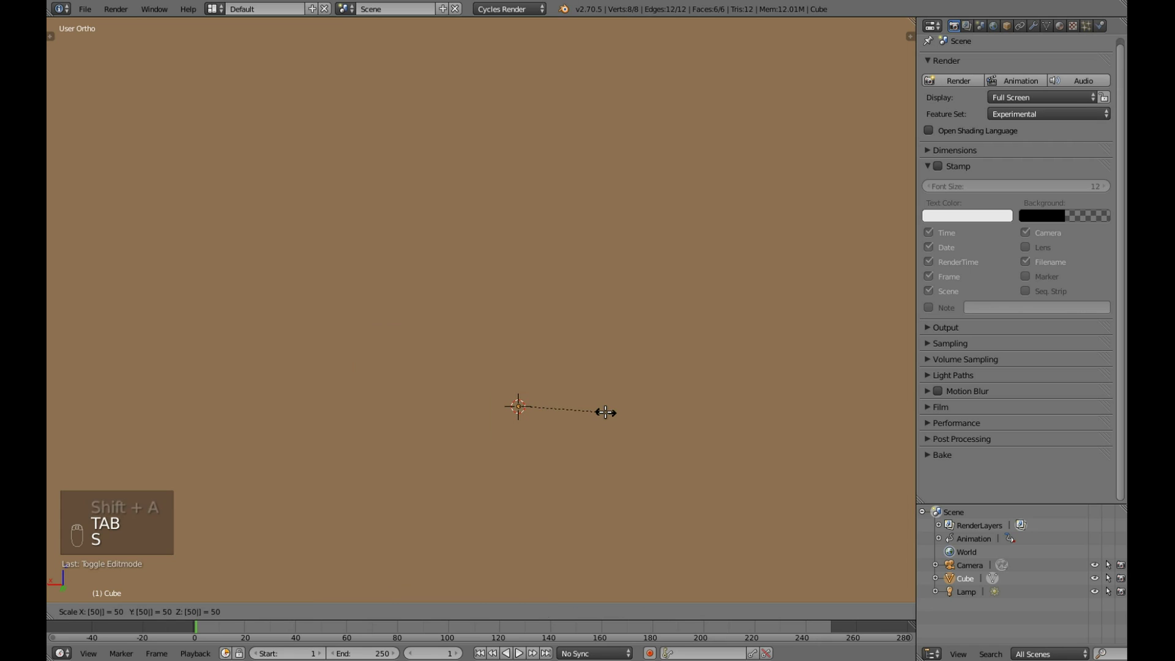
left_click(605, 412)
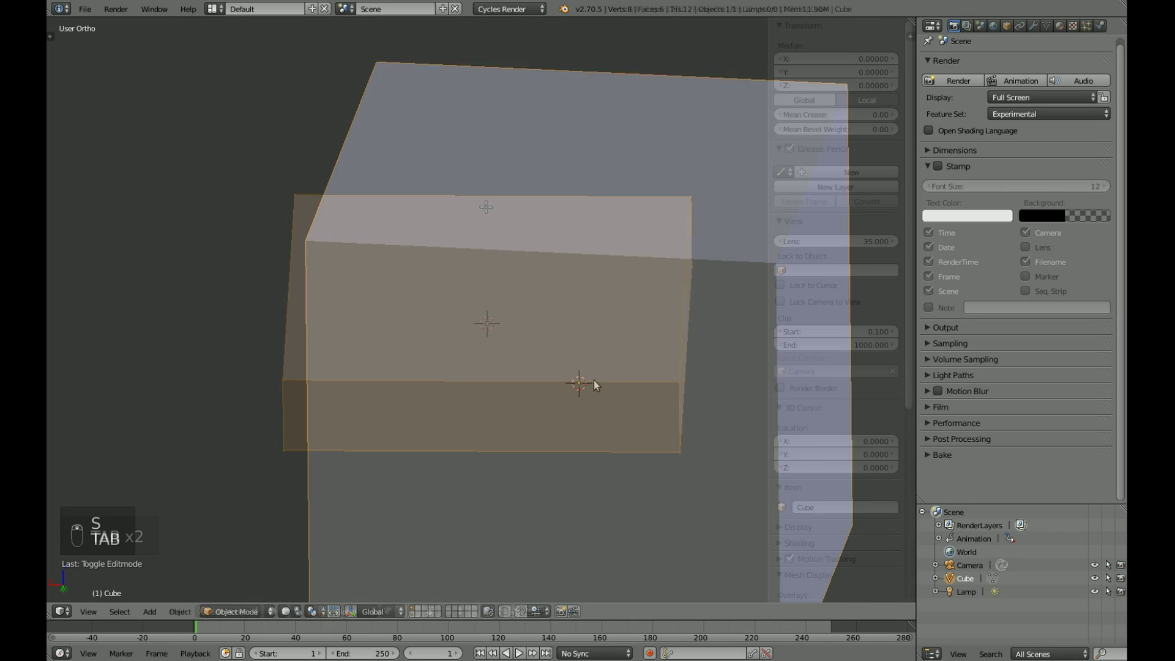
key("ctrl+r")
scroll(487, 203, "up", 6)
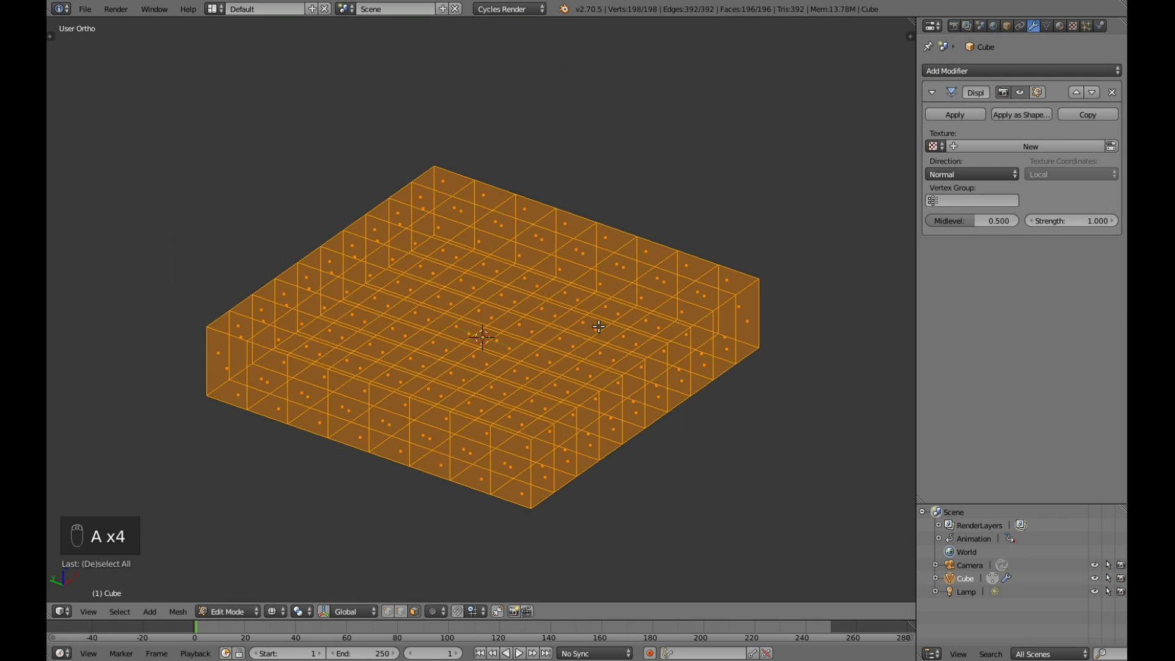
Step: Map the Displace texture by UV coordinates and raise its strength to 12.6
key("KP_7")
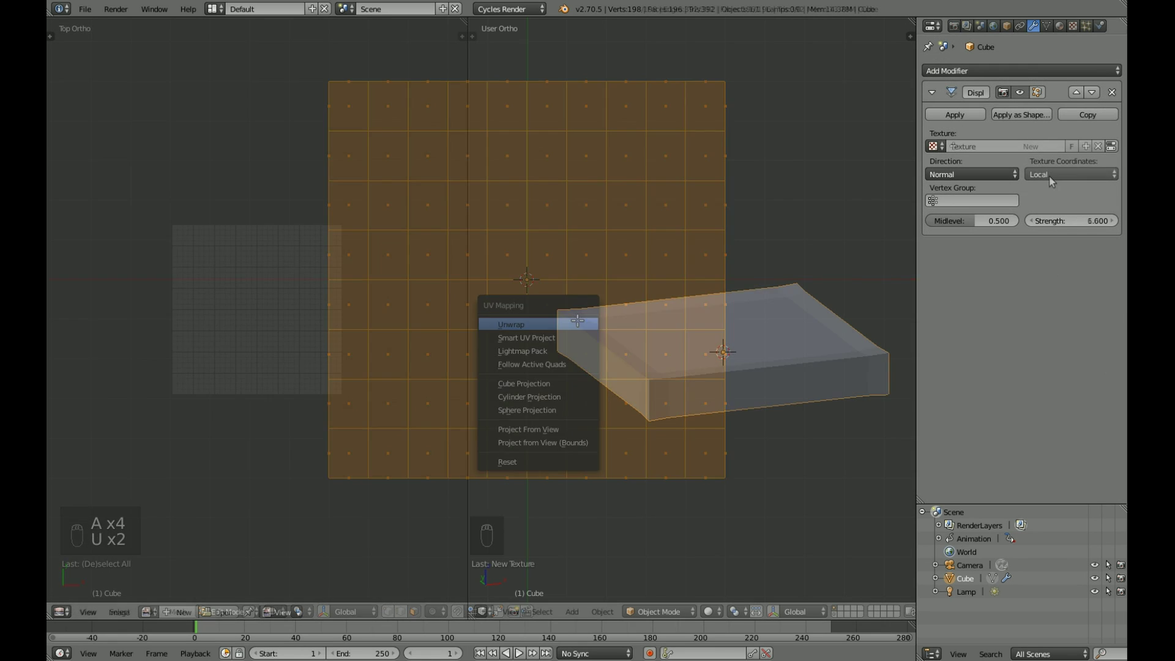
left_click(1049, 117)
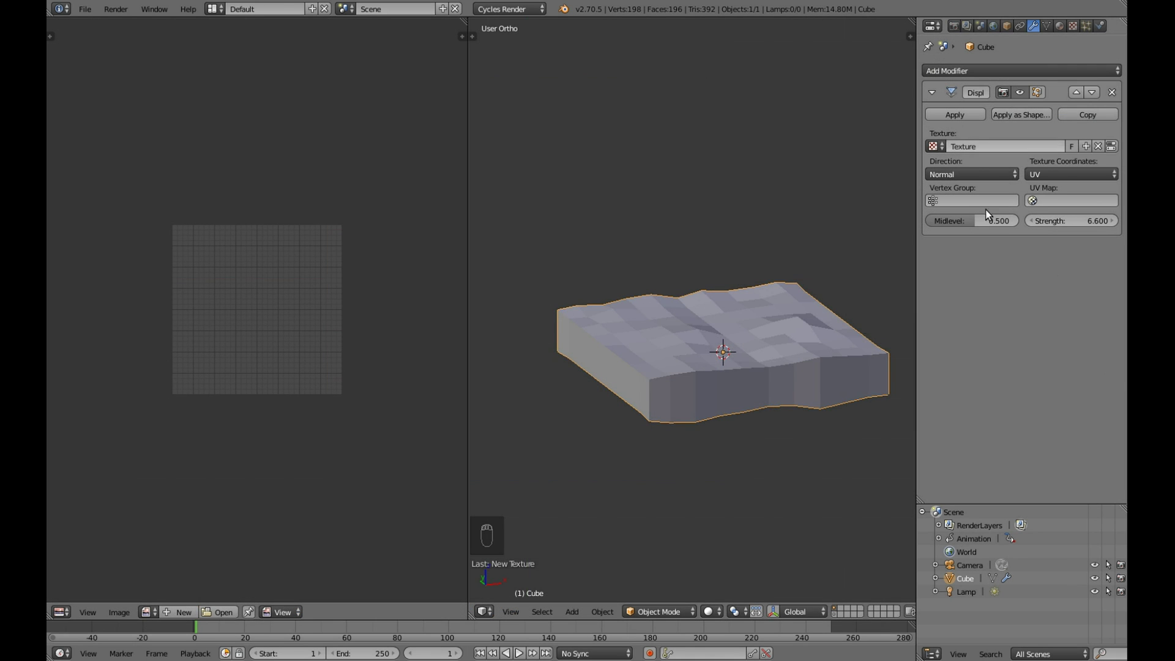
middle_click_drag(750, 376, 809, 322)
left_click_drag(1033, 223, 1086, 223)
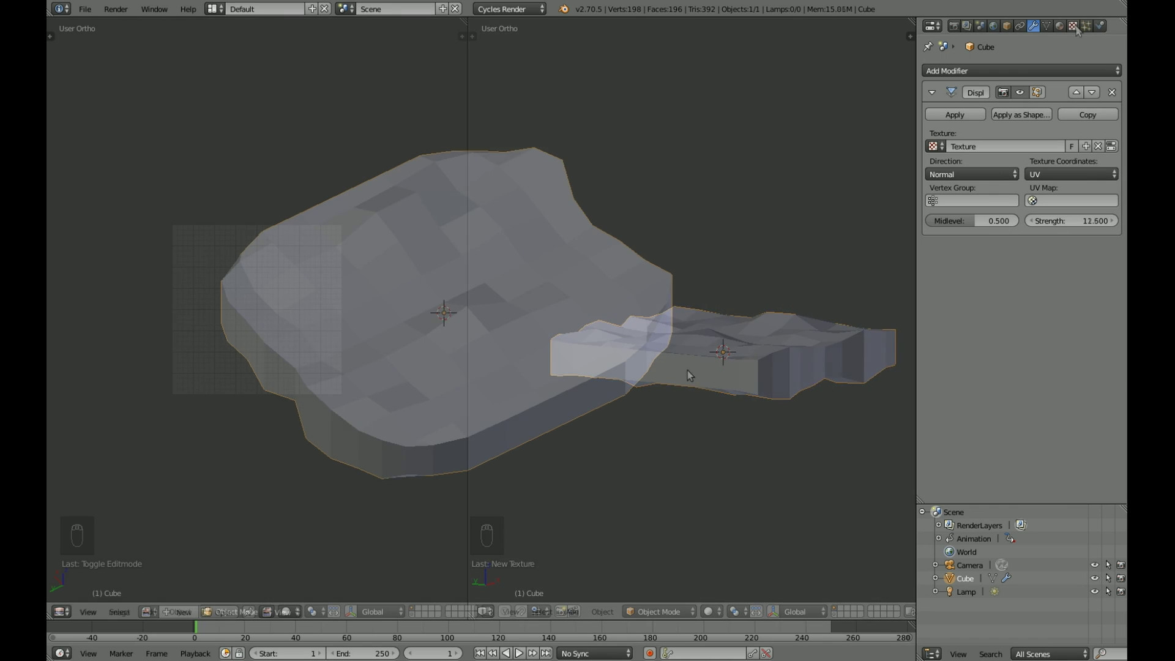
Step: Add a particle system emitting randomly from the volume, with end frame 1 and lifetime 2
left_click(1086, 25)
left_click(1037, 103)
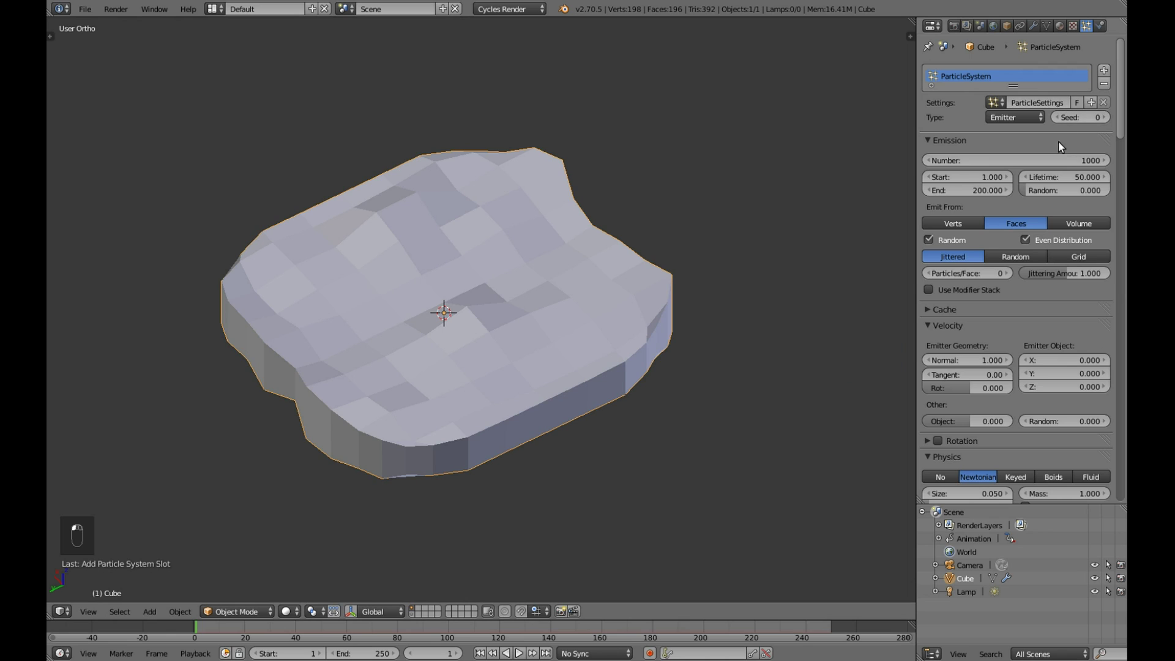
left_click(1073, 224)
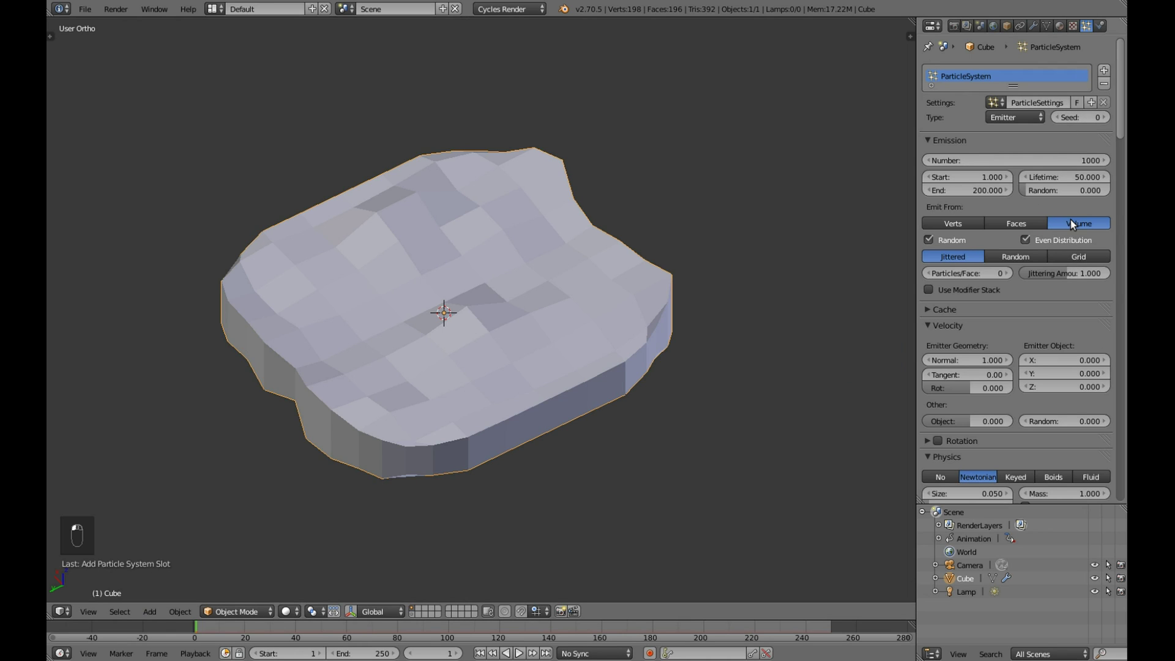
left_click(1023, 255)
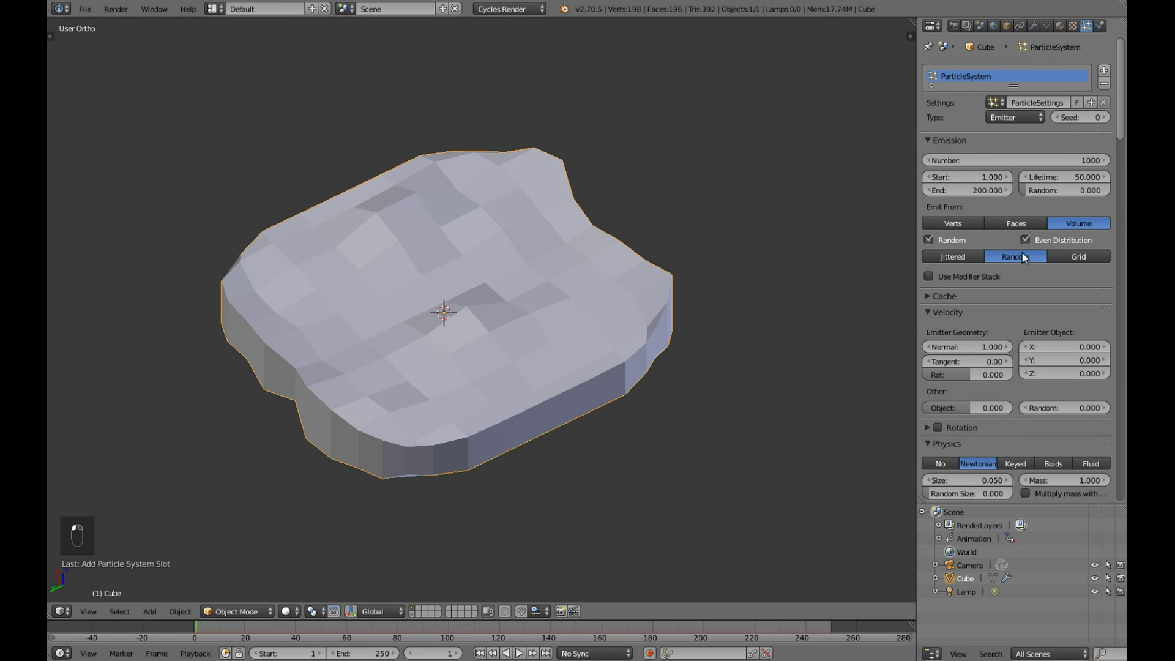
left_click(973, 191)
type("1")
key("Tab")
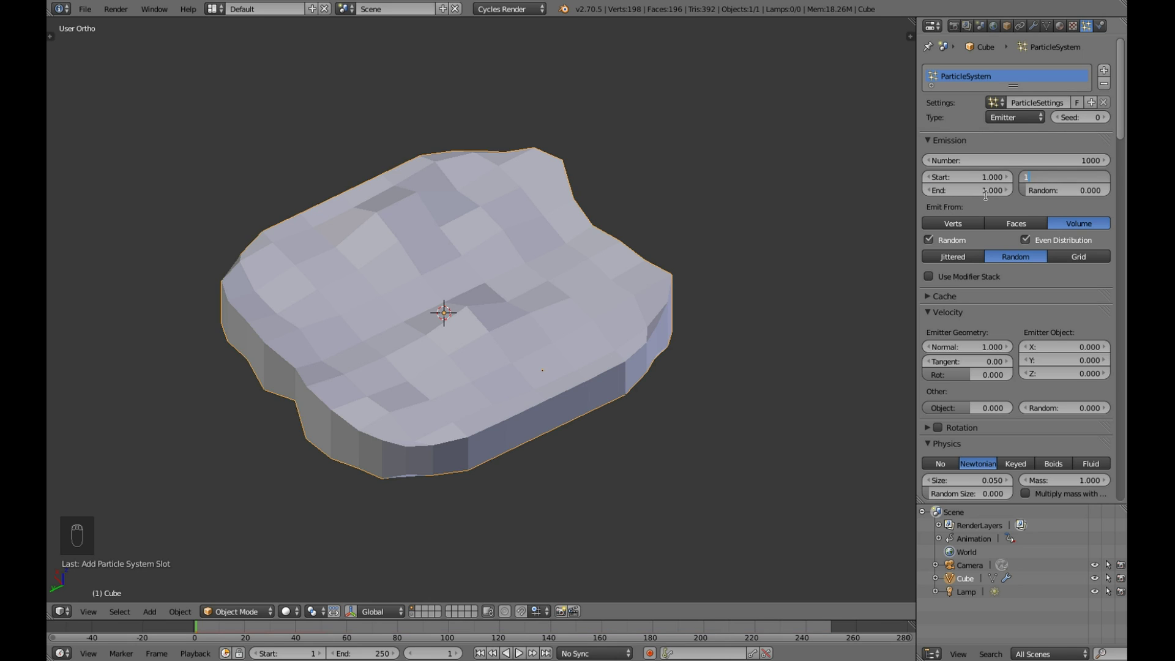
type("2")
key("Return")
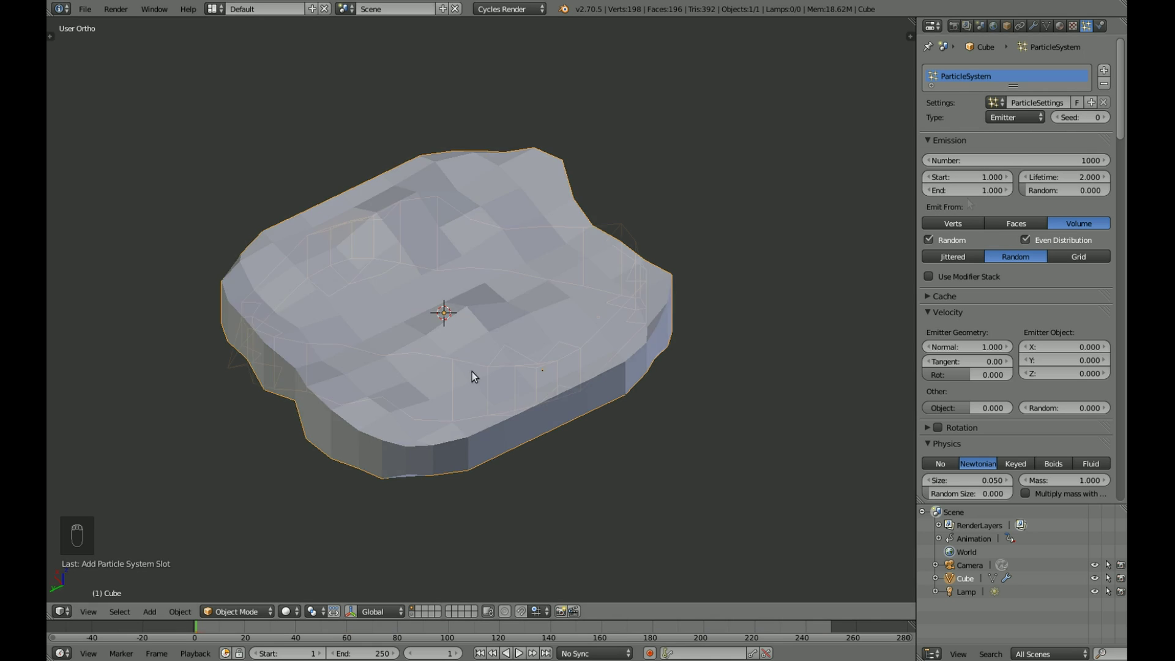
Step: Raise the particle count, set physics to No and stop the emitter from rendering
key("z")
left_click(971, 190)
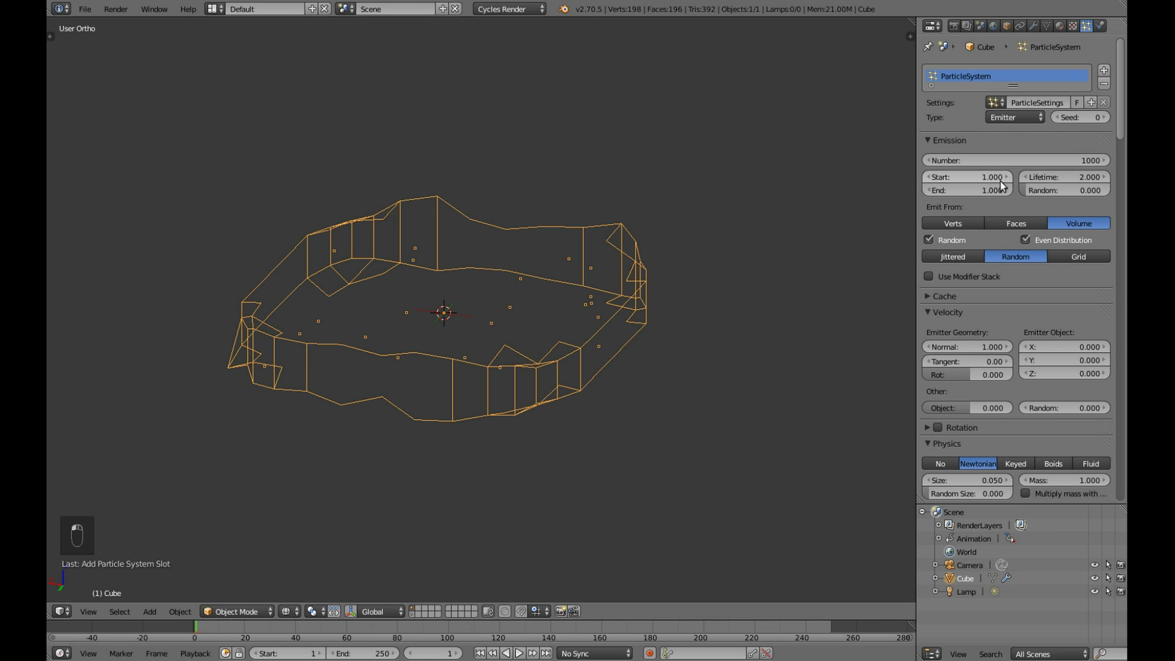
left_click(1028, 161)
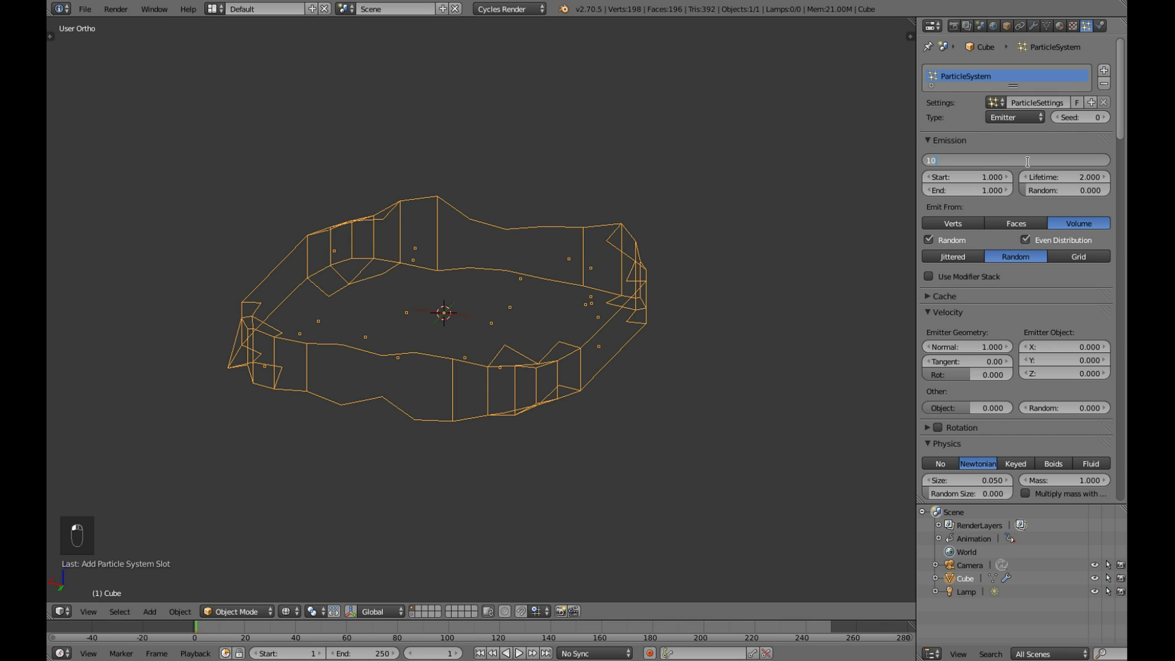
type("00")
key("Return")
scroll(997, 385, "down", 5)
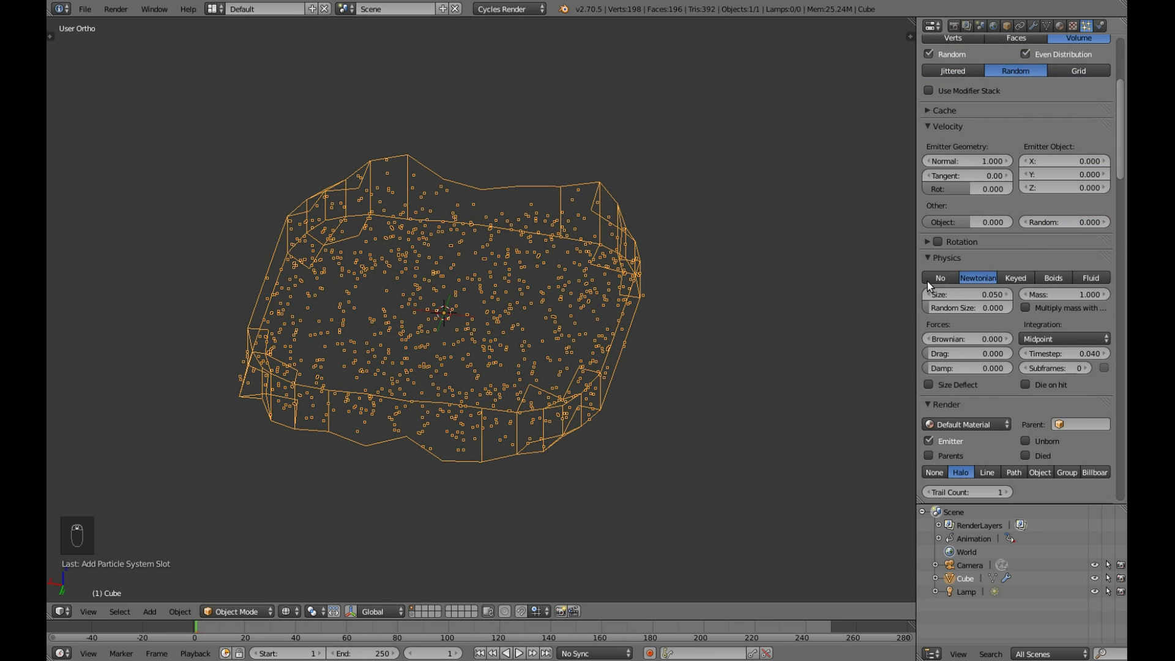
left_click(941, 279)
left_click(942, 243)
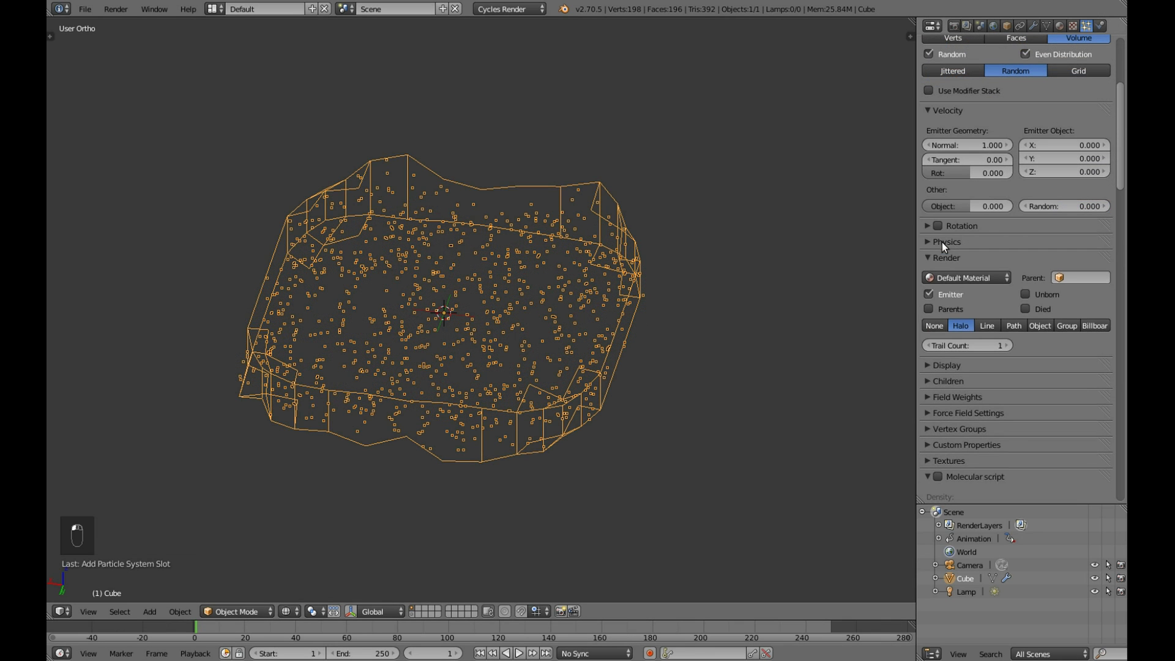
scroll(579, 310, "up", 3)
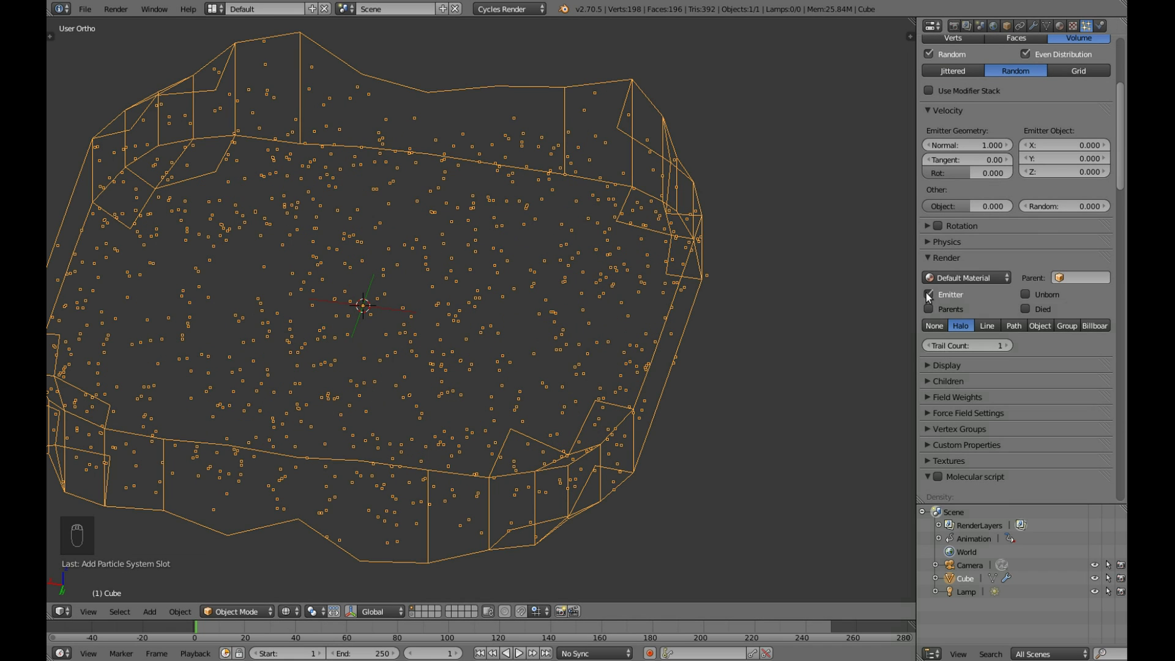
left_click(927, 295)
Step: Add a new particle texture named 'particle distribution'
left_click(948, 258)
left_click(947, 274)
key("KP_7")
left_click(961, 456)
scroll(967, 456, "down", 3)
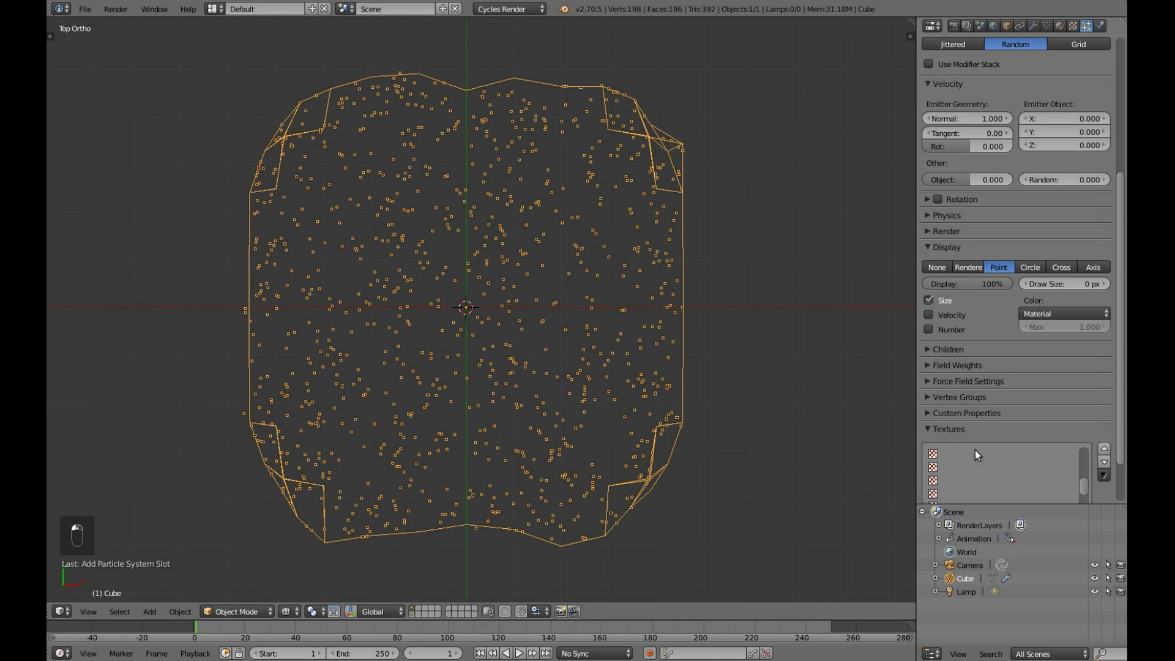
scroll(1032, 463, "up", 3)
scroll(1119, 421, "down", 3)
left_click(1005, 475)
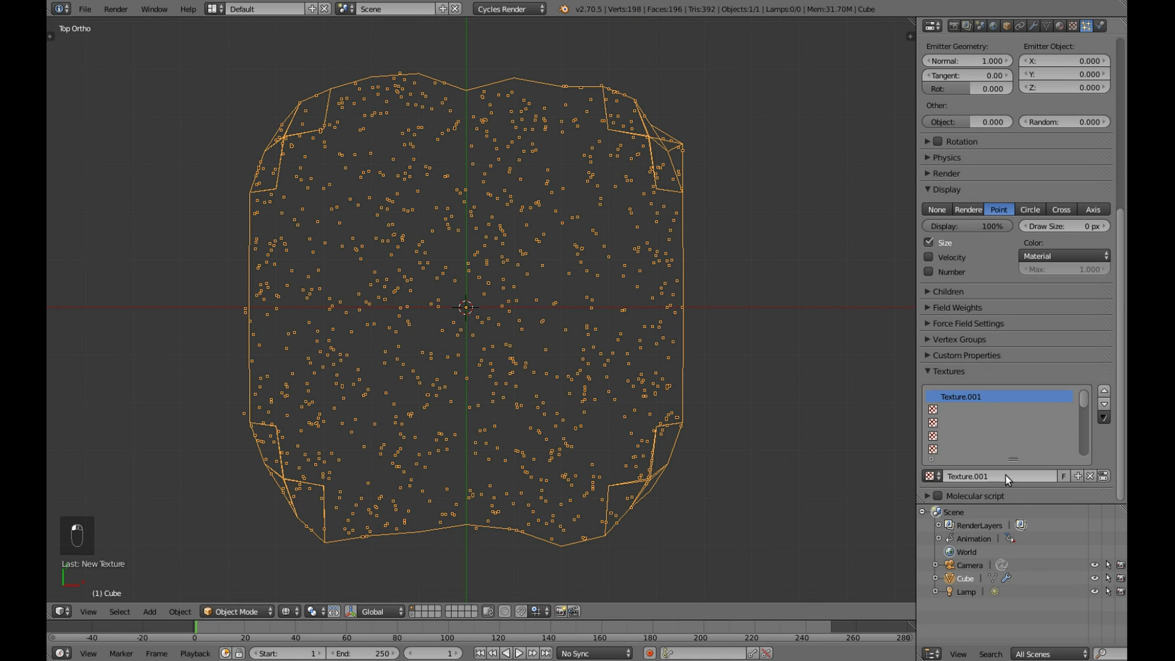
double_click(1005, 475)
type("particle distribution")
key("Return")
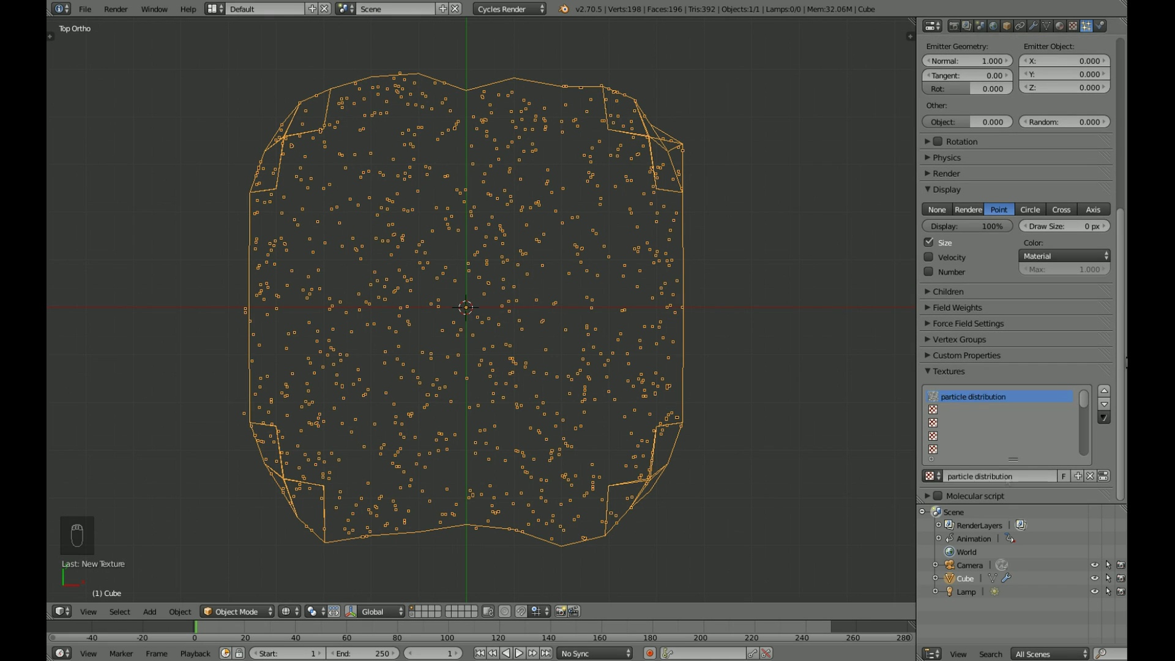
Step: Make the texture a Voronoi type influencing density instead of time
left_click(1107, 478)
left_click(1008, 110)
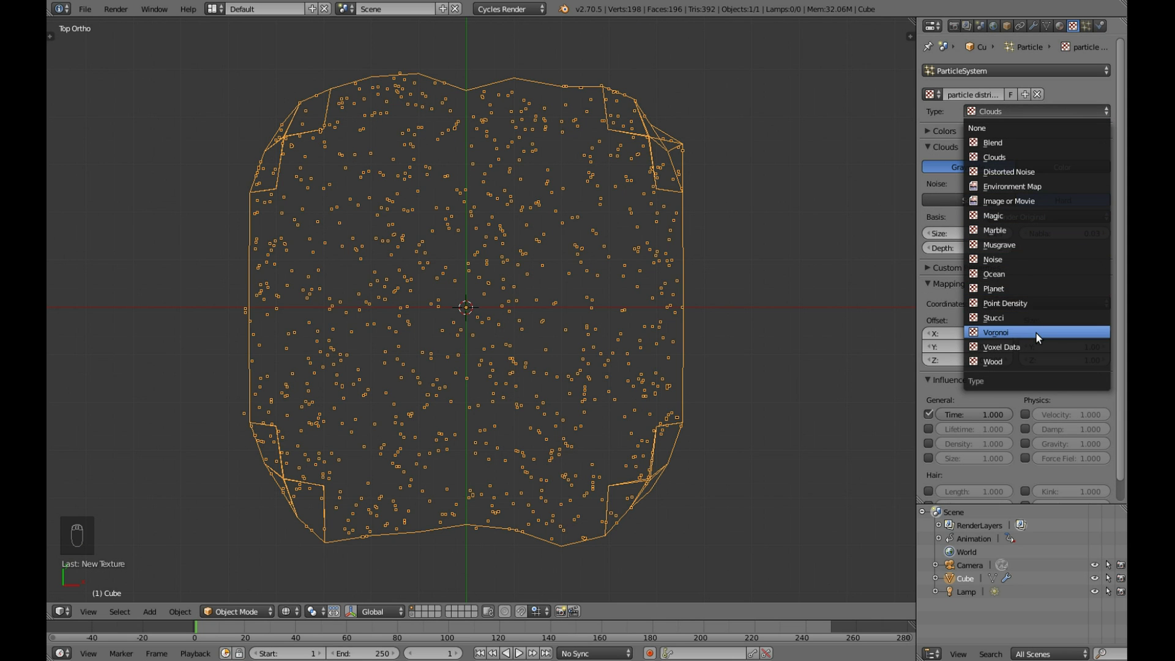
left_click(1036, 332)
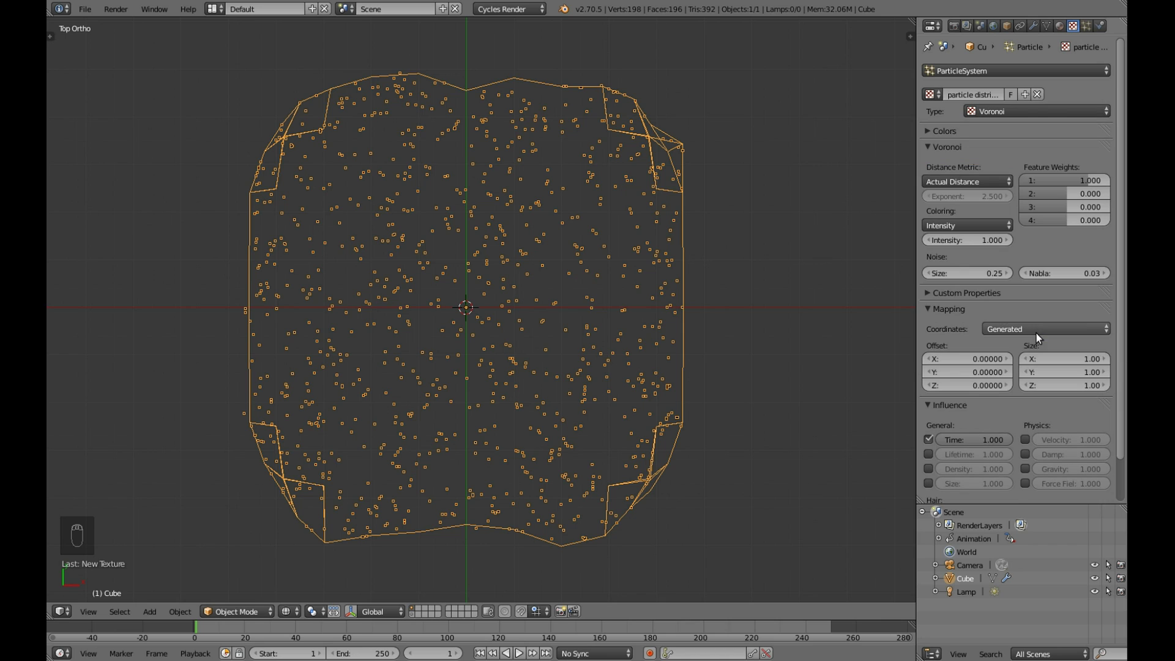
left_click(929, 439)
left_click(928, 469)
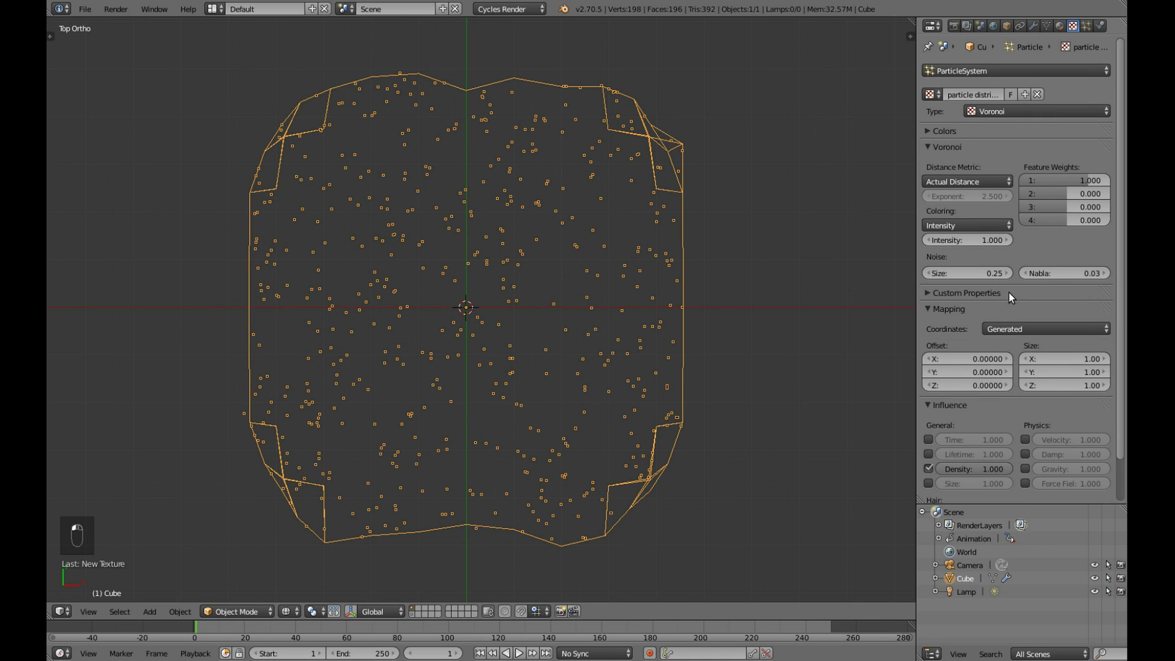
Step: Set the Voronoi noise size to 100 and map the texture by UV coordinates
left_click_drag(994, 274, 1040, 274)
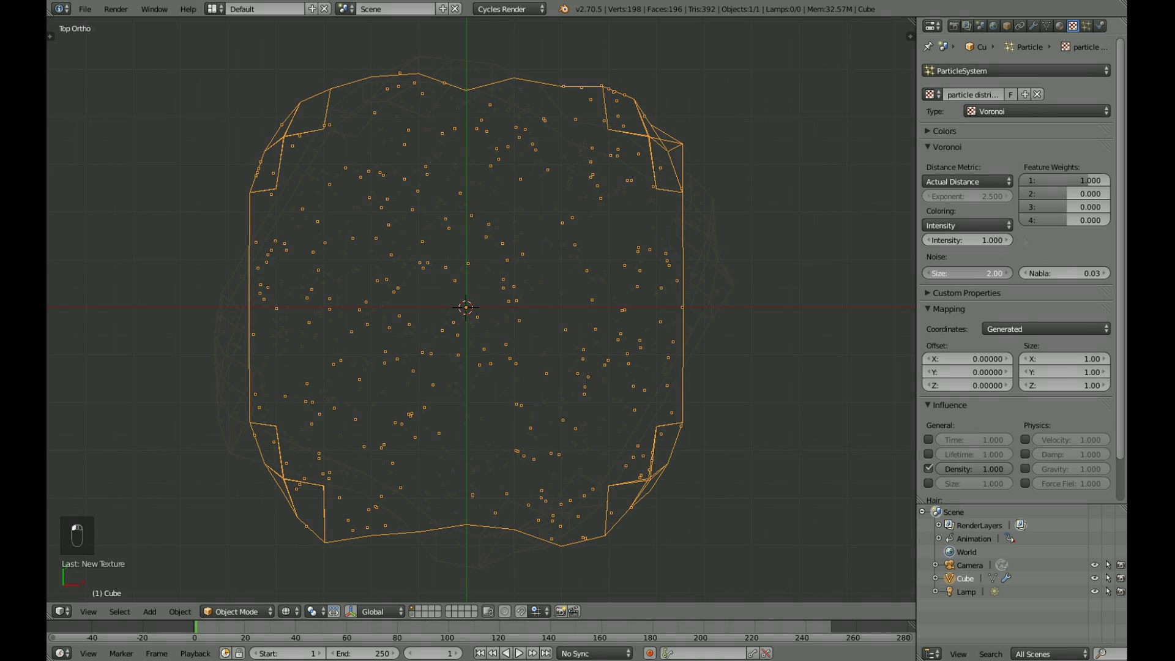
left_click(974, 273)
type("100.00")
left_click(1041, 328)
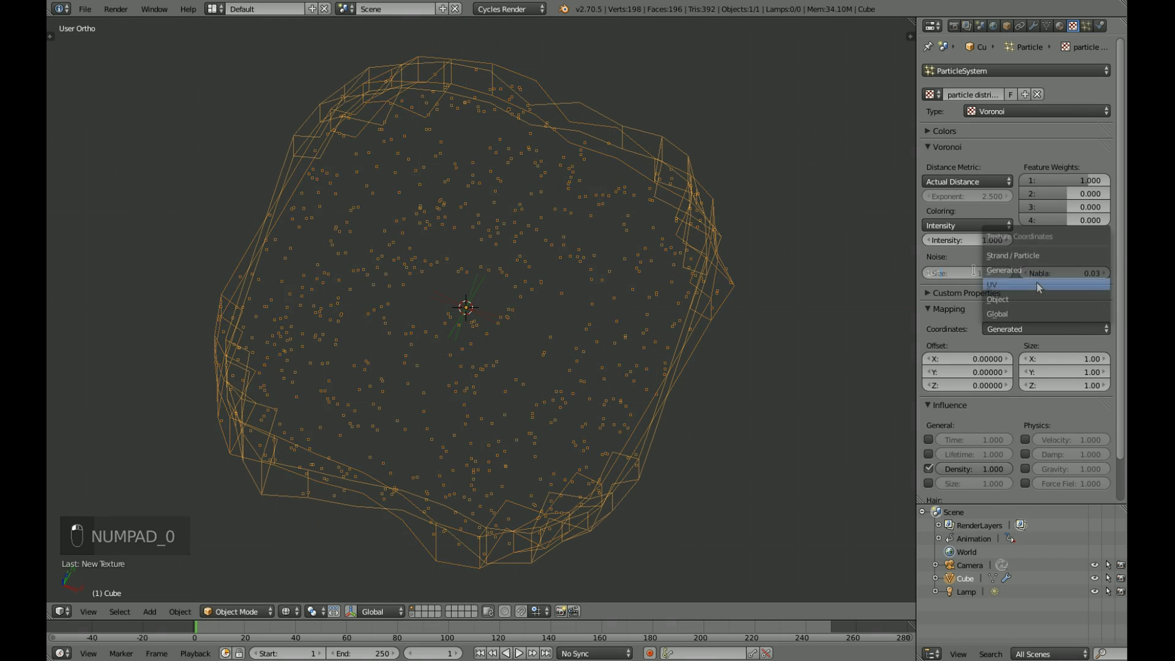
left_click(1037, 283)
key("KP_0")
key("KP_0")
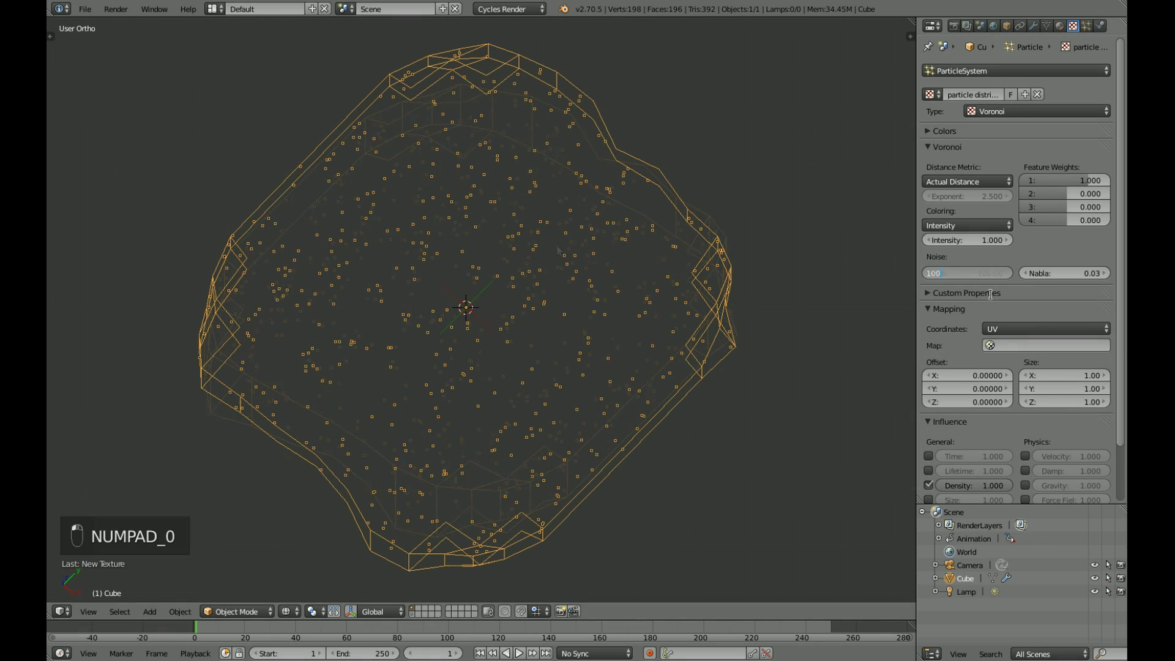
left_click(963, 274)
Step: Set the noise value to 1000.0 and move the colour ramp's dark and white stops inward
type("1000.0")
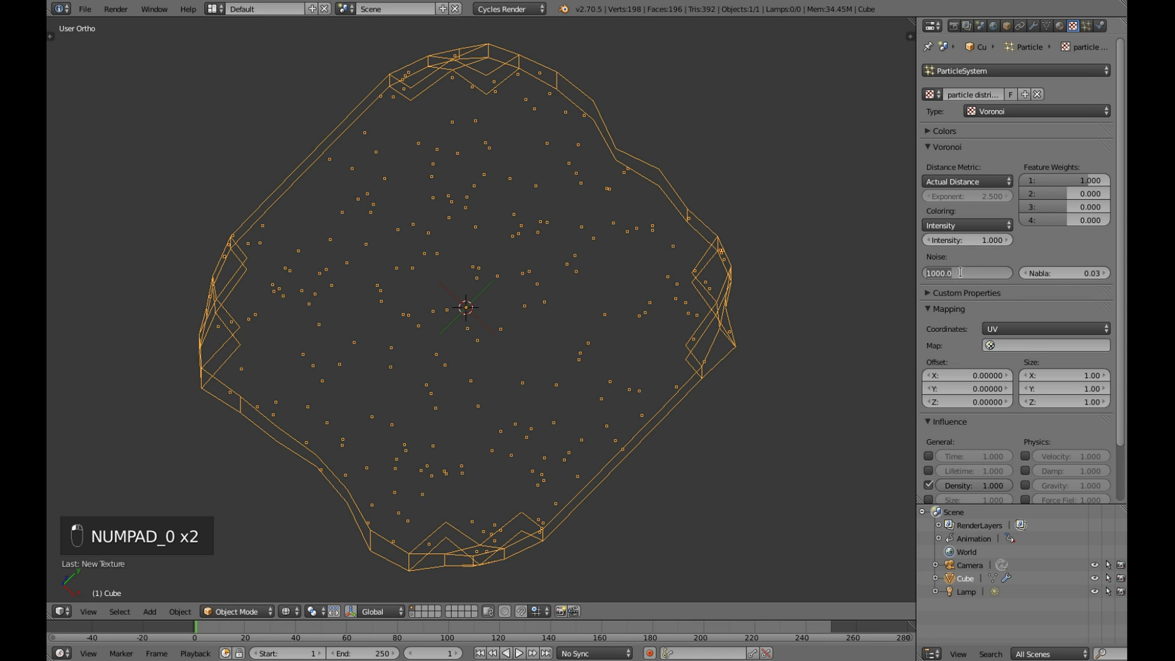
key("Return")
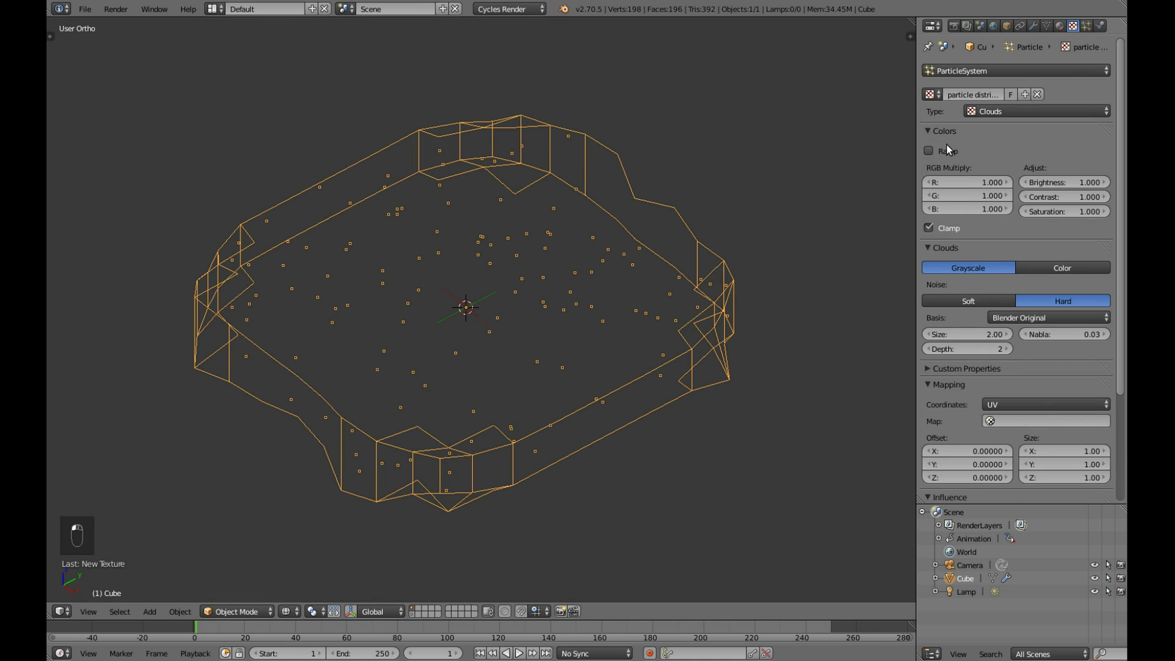
left_click(944, 131)
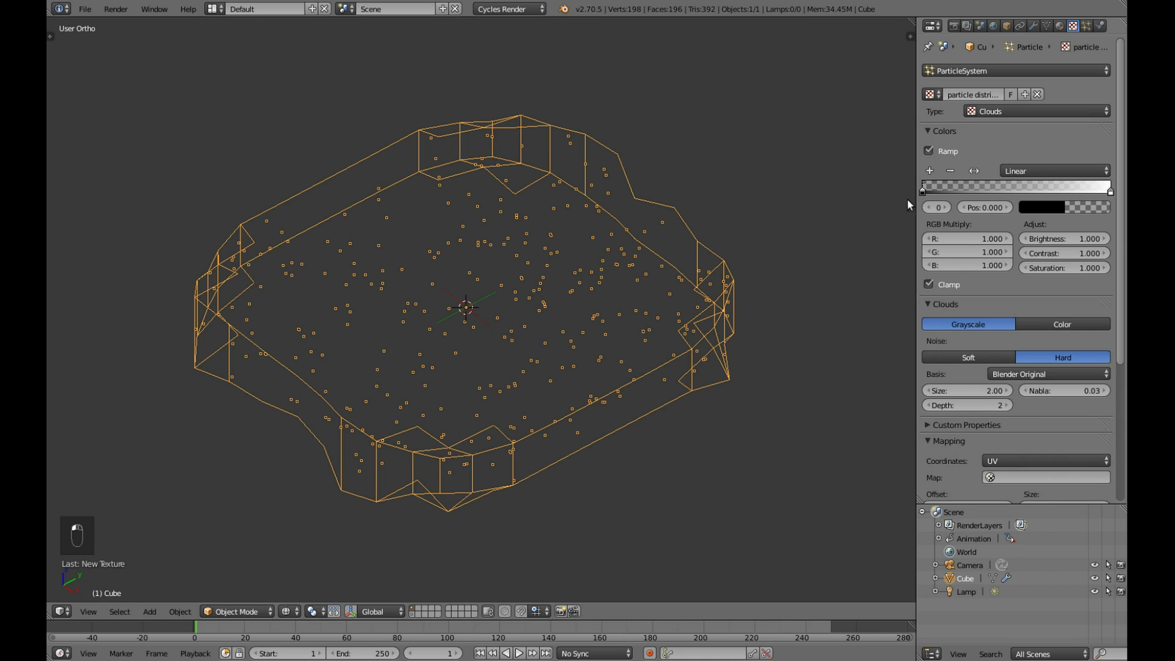
middle_click_drag(694, 283, 814, 310)
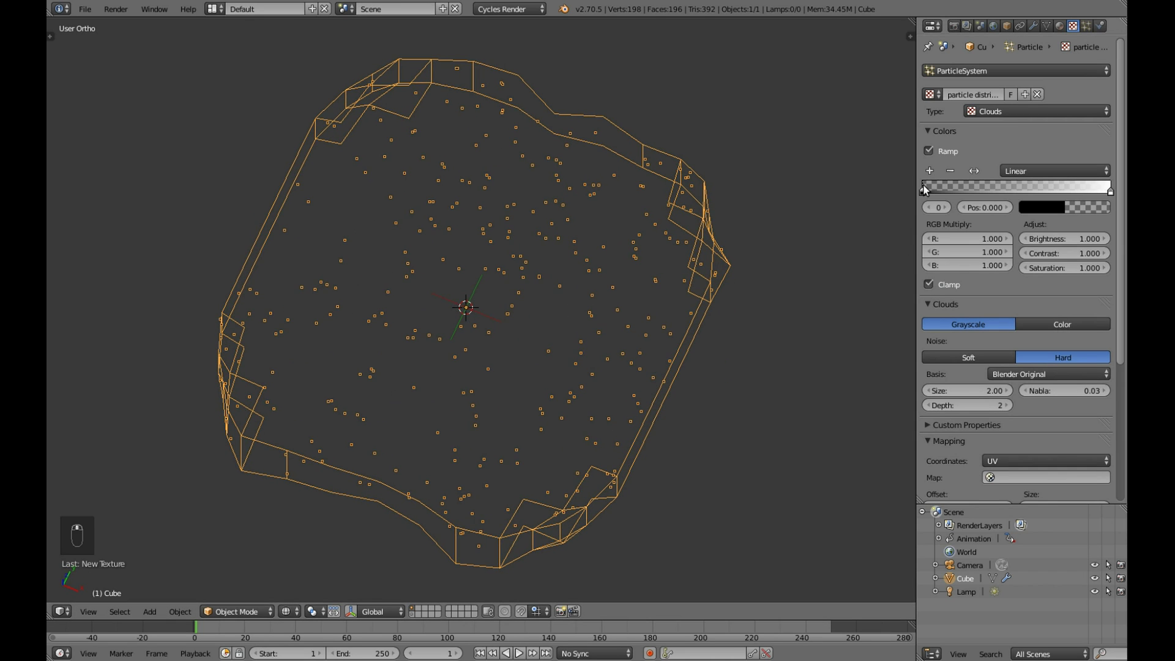
mouse_move(933, 195)
left_mouse_down()
mouse_move(977, 195)
mouse_move(946, 195)
left_mouse_up()
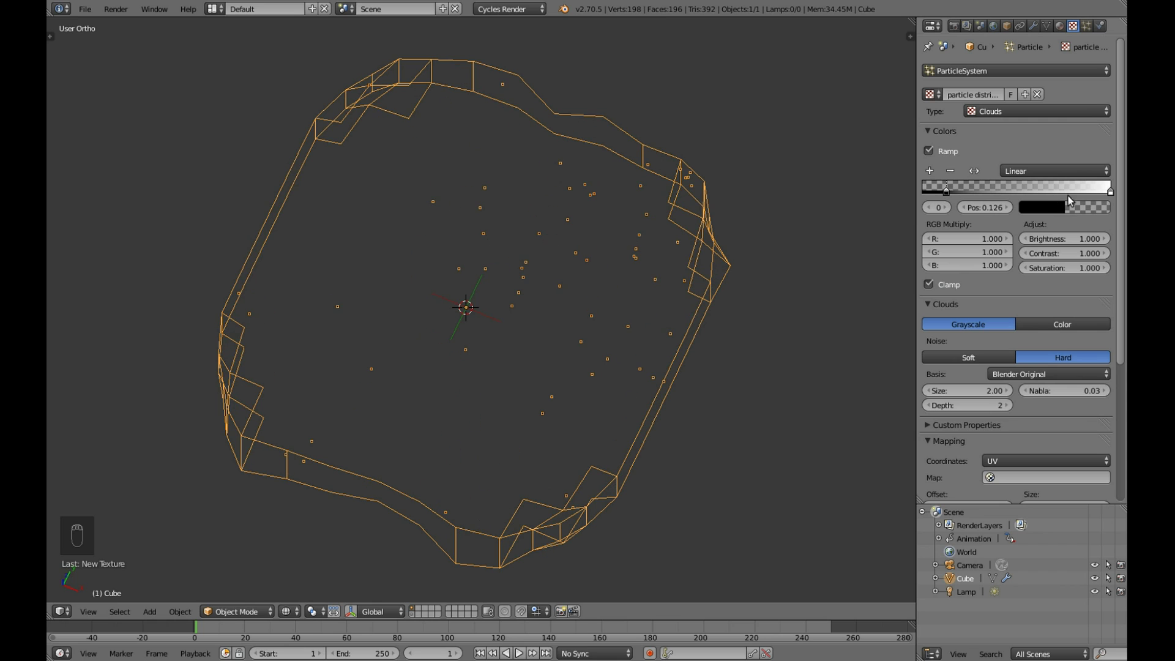
left_click_drag(1109, 193, 1013, 202)
middle_click_drag(612, 217, 642, 239)
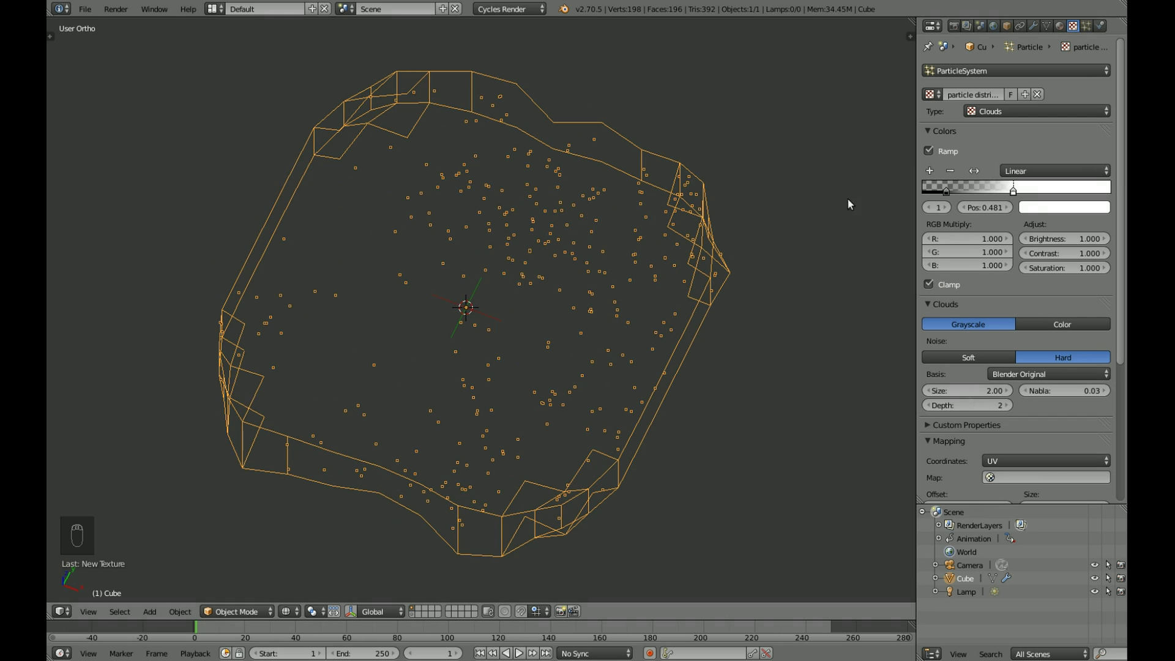
Step: Set the cloud Size to 1 and raise the particle count to about 1776
left_click(969, 392)
type("1")
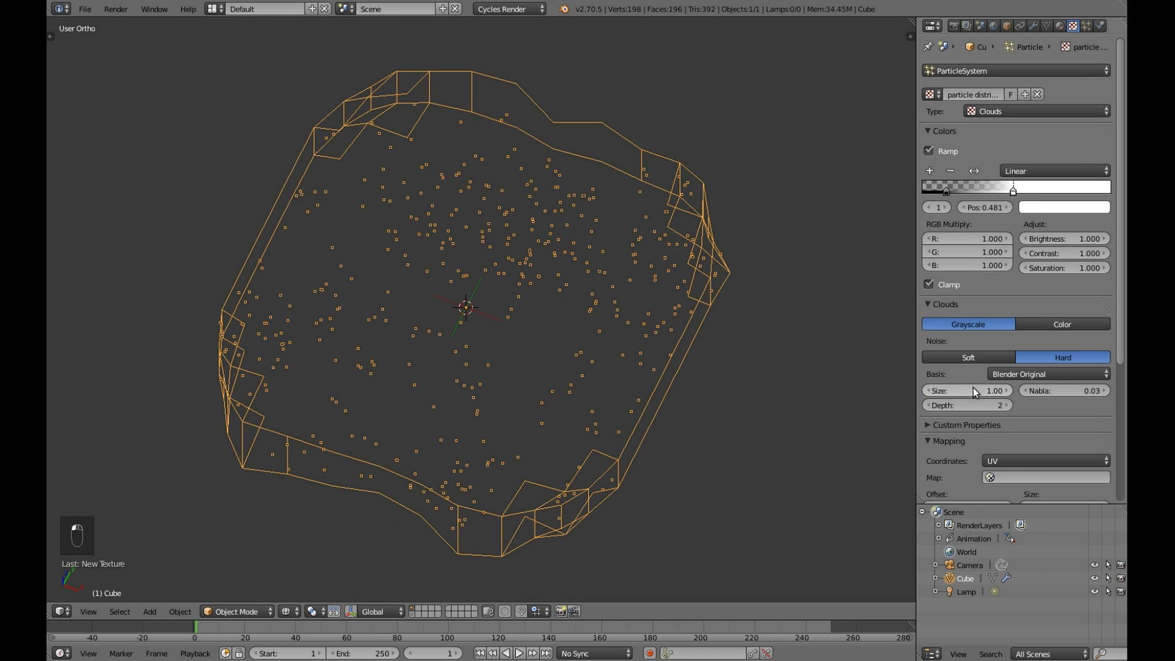
key("Return")
middle_click_drag(612, 343, 674, 214)
left_click(1087, 25)
scroll(1075, 127, "up", 10)
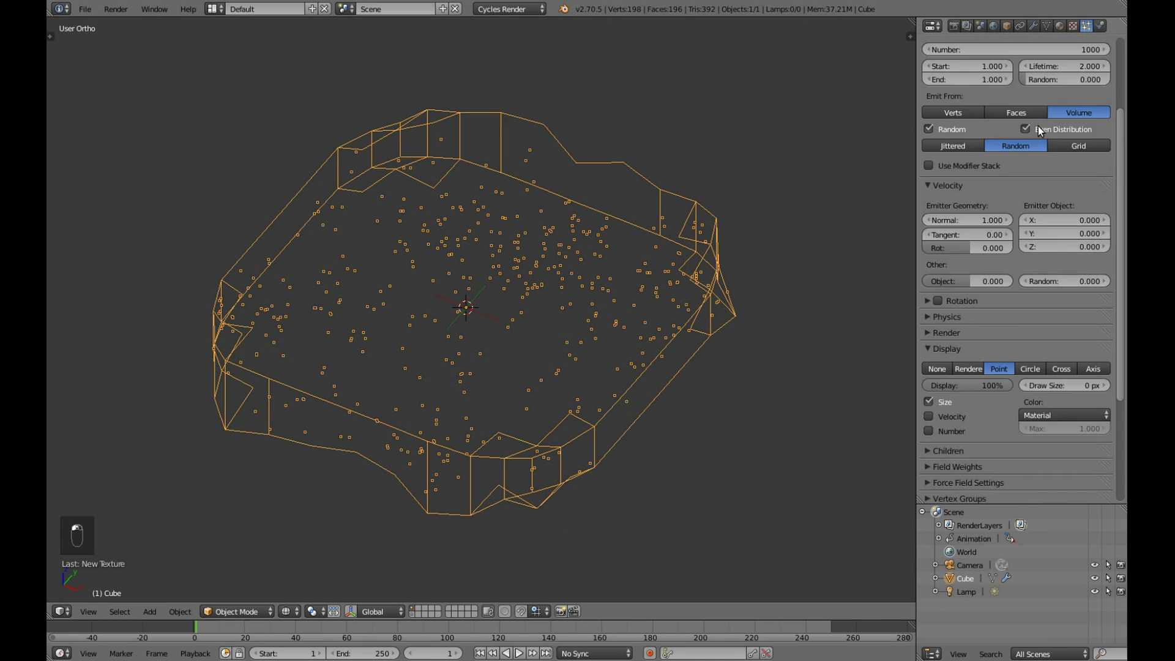
left_click_drag(1016, 160, 1108, 160)
middle_click_drag(568, 278, 456, 368)
middle_click_drag(456, 369, 462, 392)
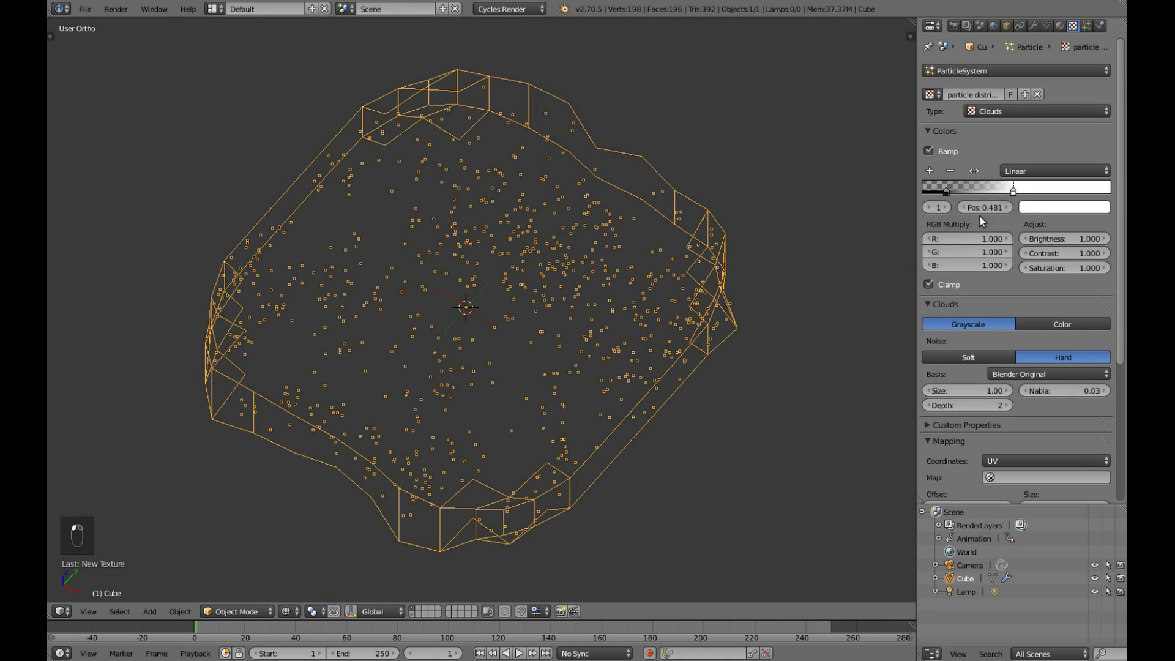
Step: Reposition the colour ramp's dark stop to 0.316
left_click(948, 191)
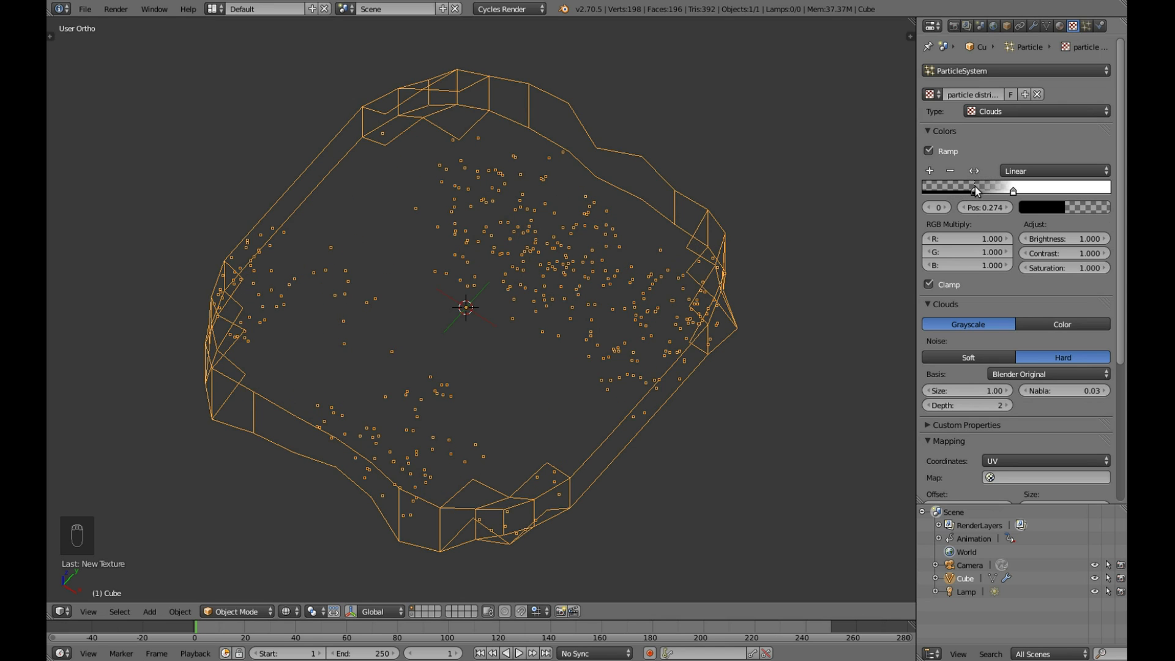
left_click_drag(968, 188, 967, 188)
middle_click_drag(794, 243, 437, 281)
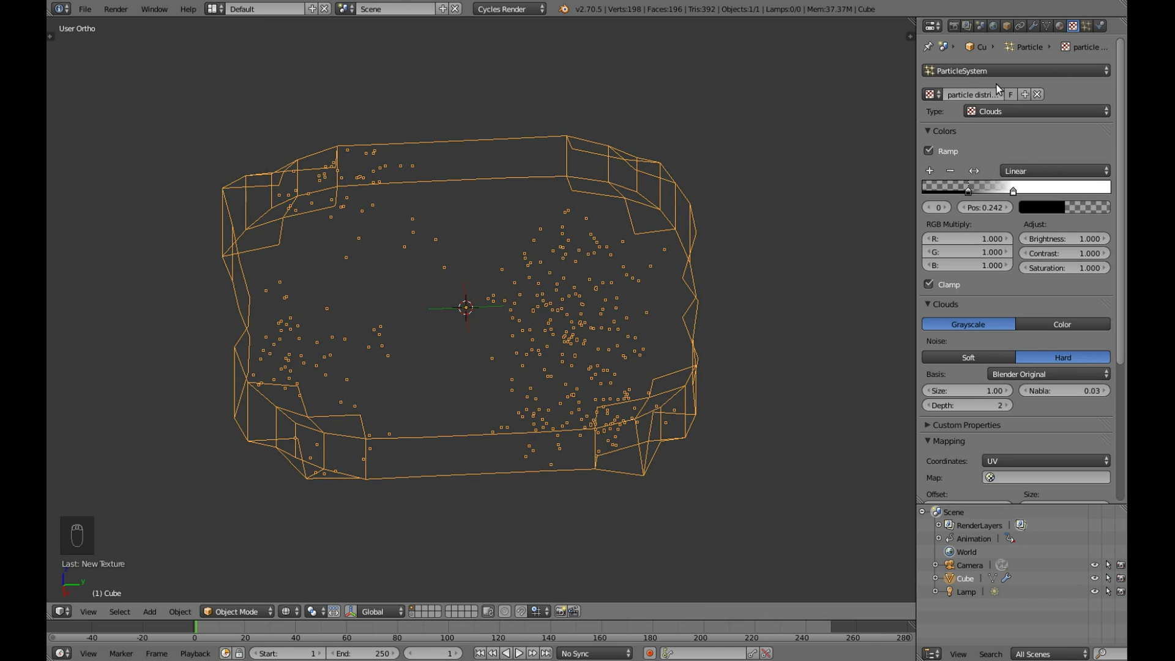
left_click(1081, 27)
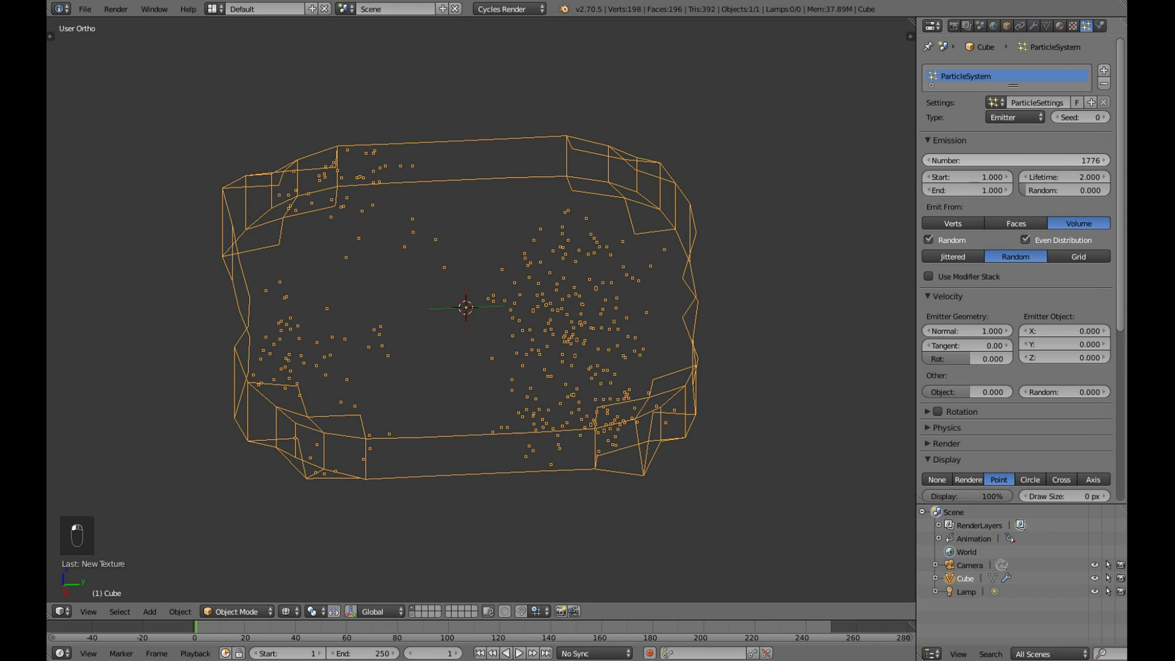
left_click(1074, 26)
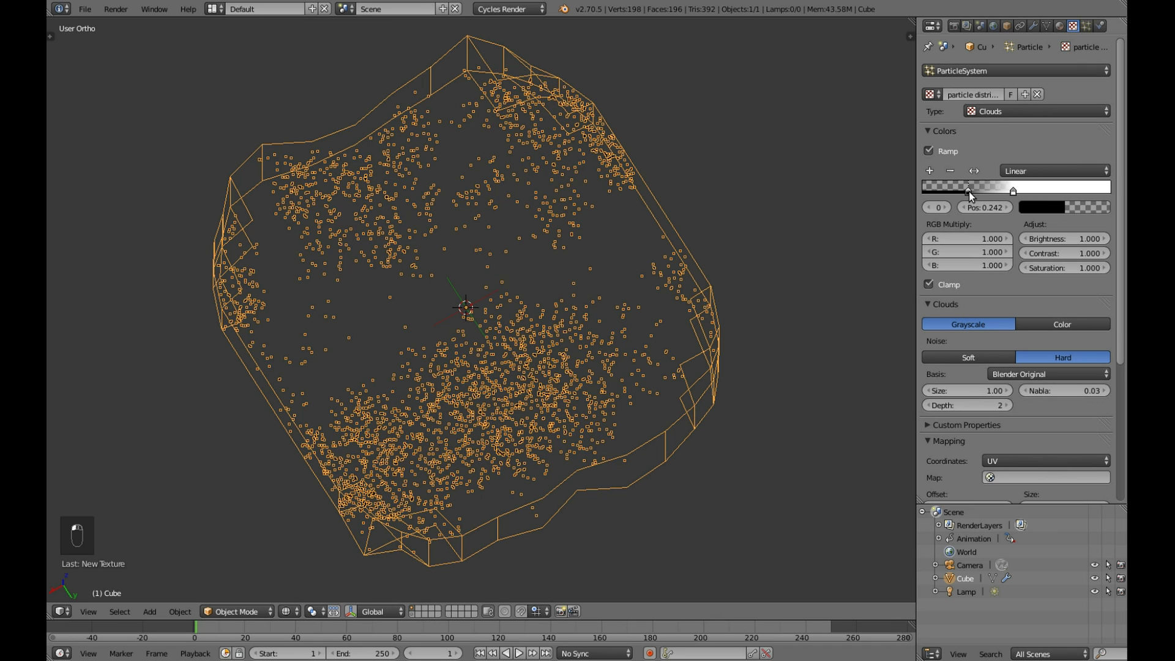
left_click_drag(968, 192, 982, 192)
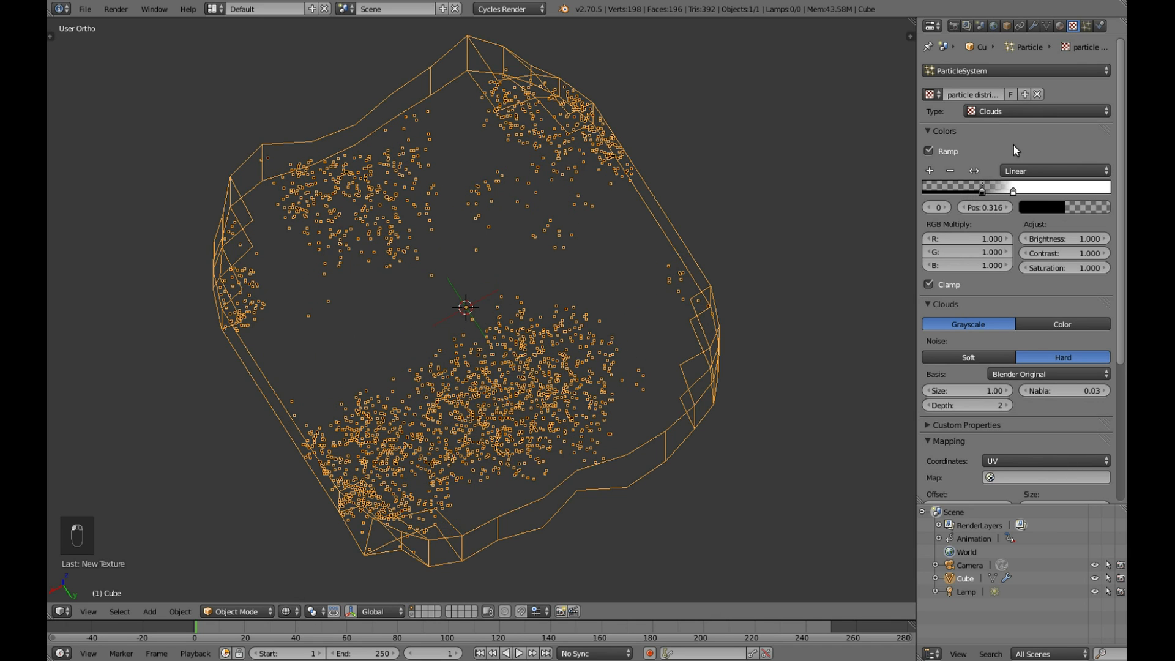
Step: Set the Clouds noise Depth to 4 and Size to 0.30
left_click(1005, 404)
left_click(1004, 404)
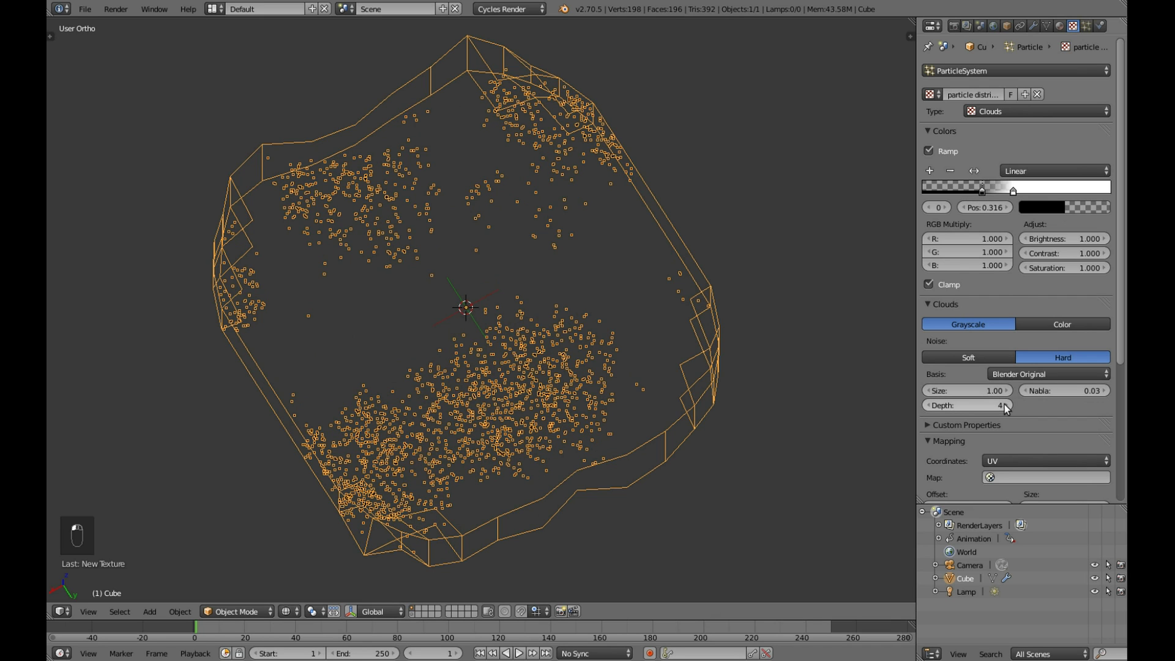
left_click_drag(984, 389, 954, 389)
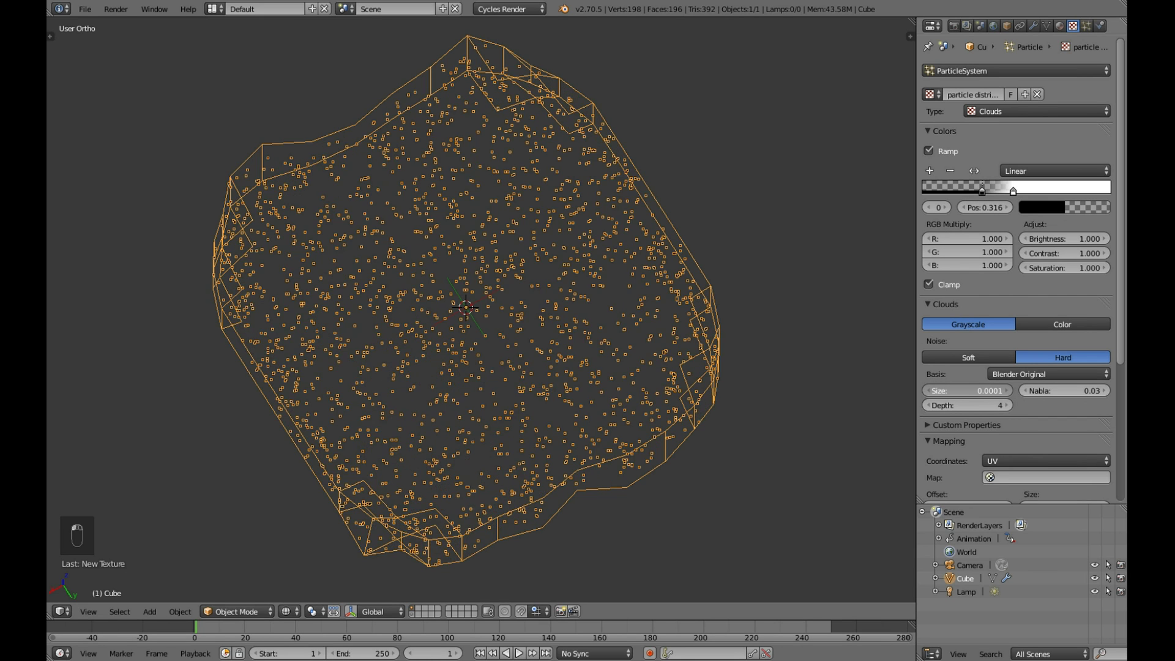
left_click(1008, 392)
left_click(1008, 392)
left_click(1008, 392)
left_click(1008, 392)
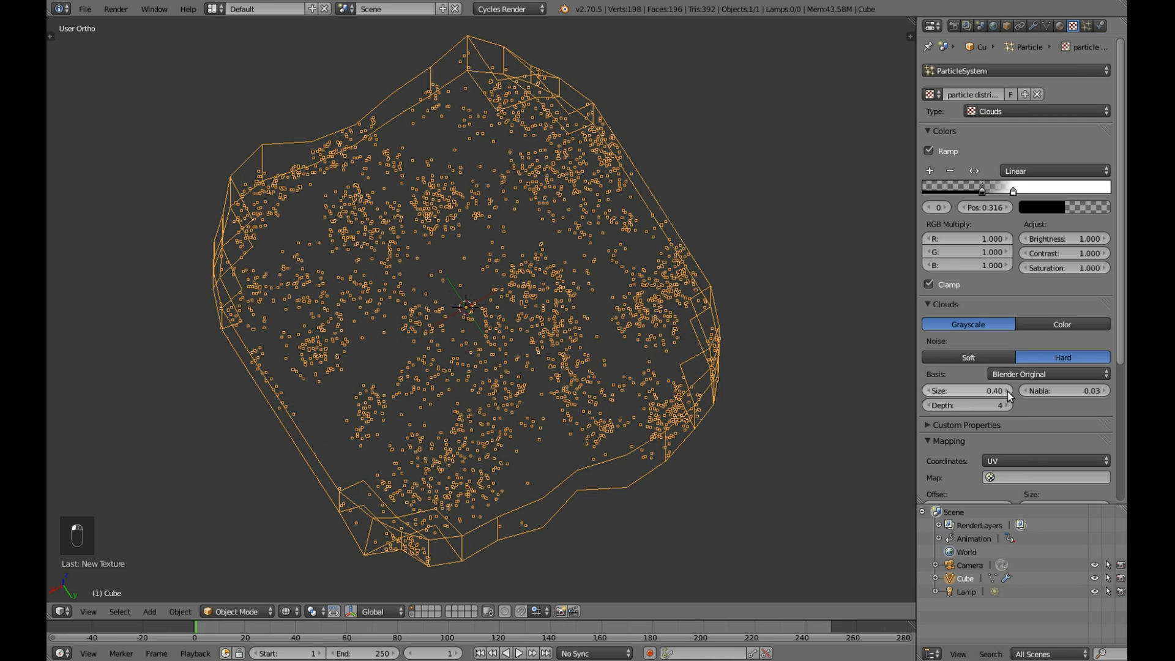
left_click(926, 391)
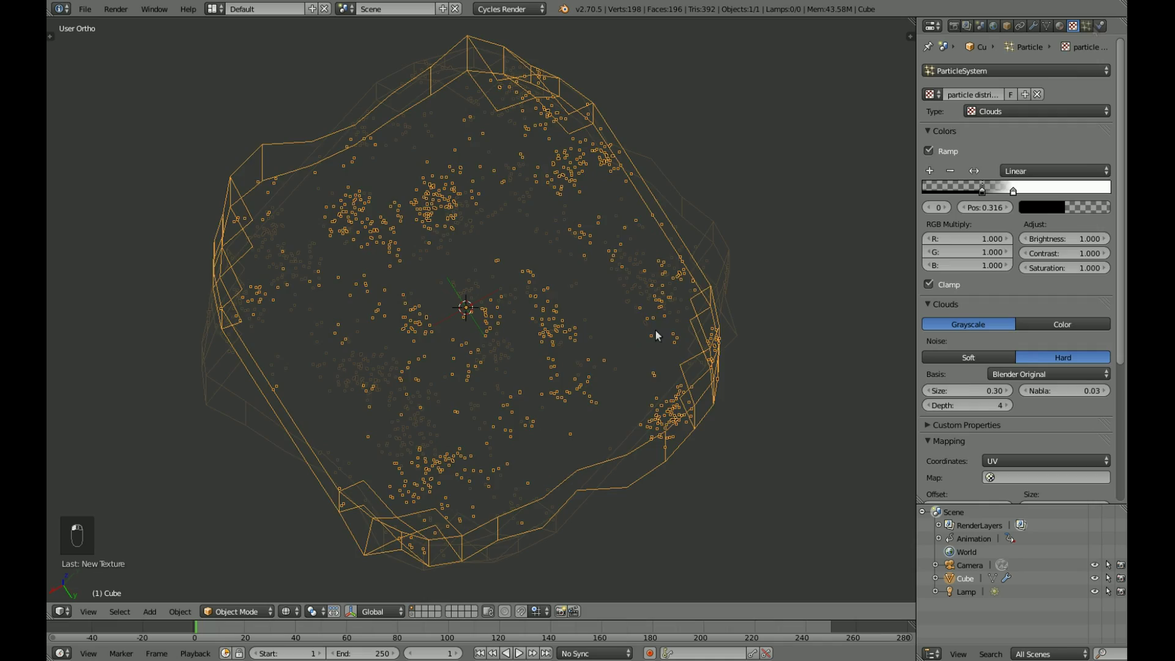
Step: Set the particle count to 12860 and the random seed to 2
left_click(1086, 26)
left_click_drag(965, 160, 1038, 156)
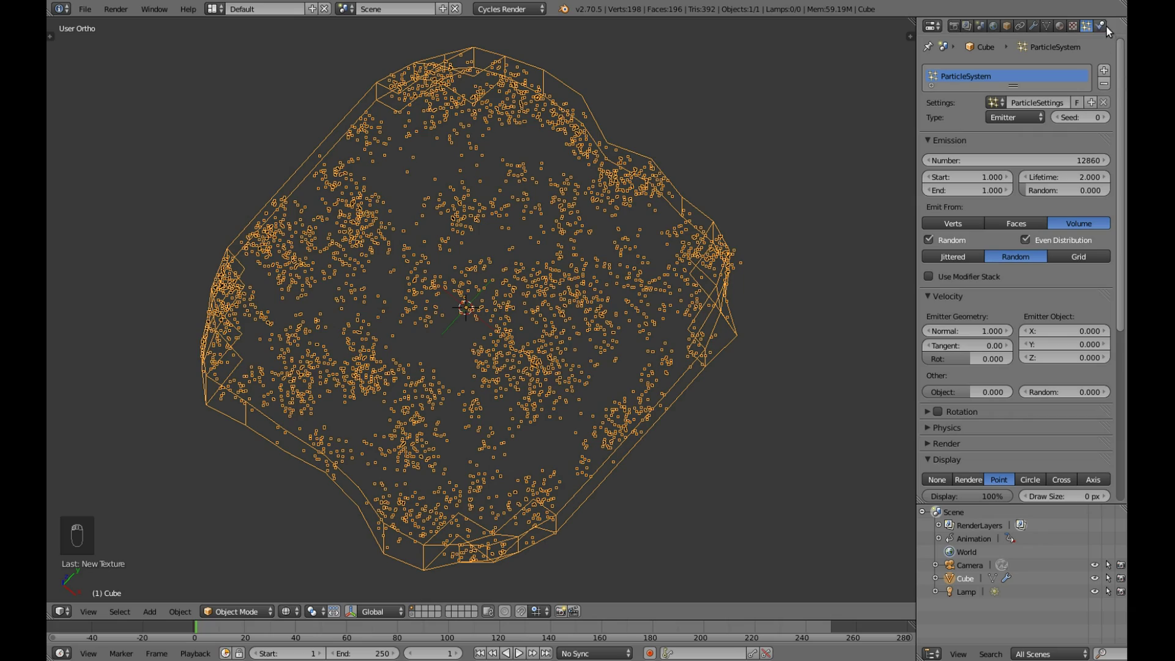
left_click(1103, 117)
left_click(1103, 117)
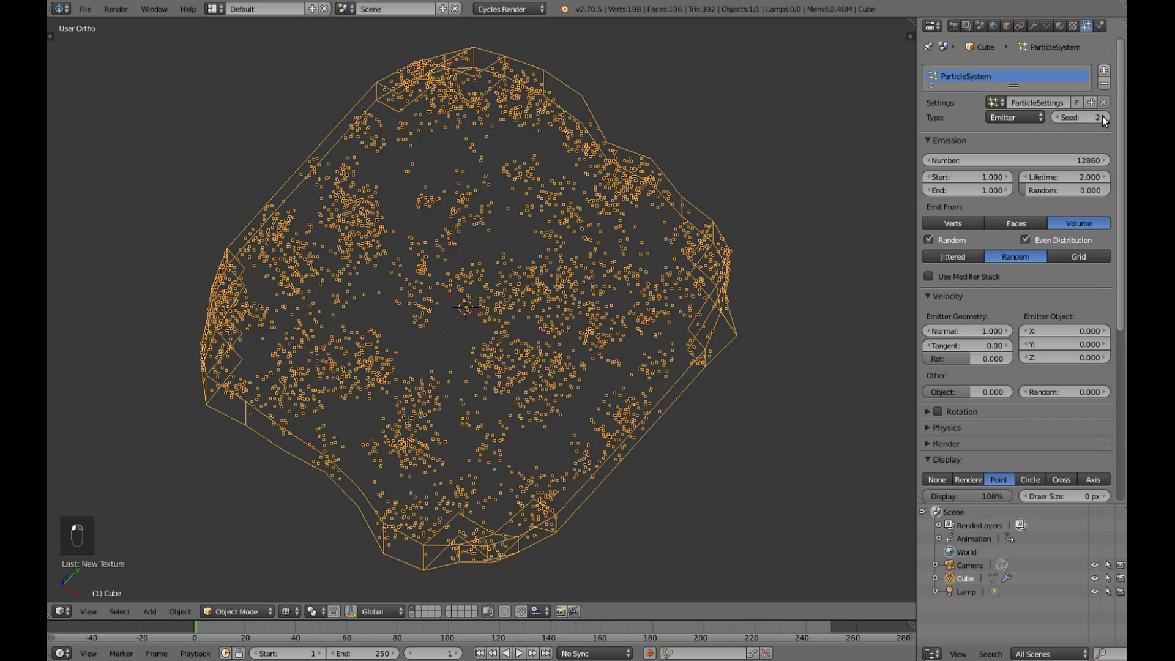
middle_click_drag(538, 178, 472, 202)
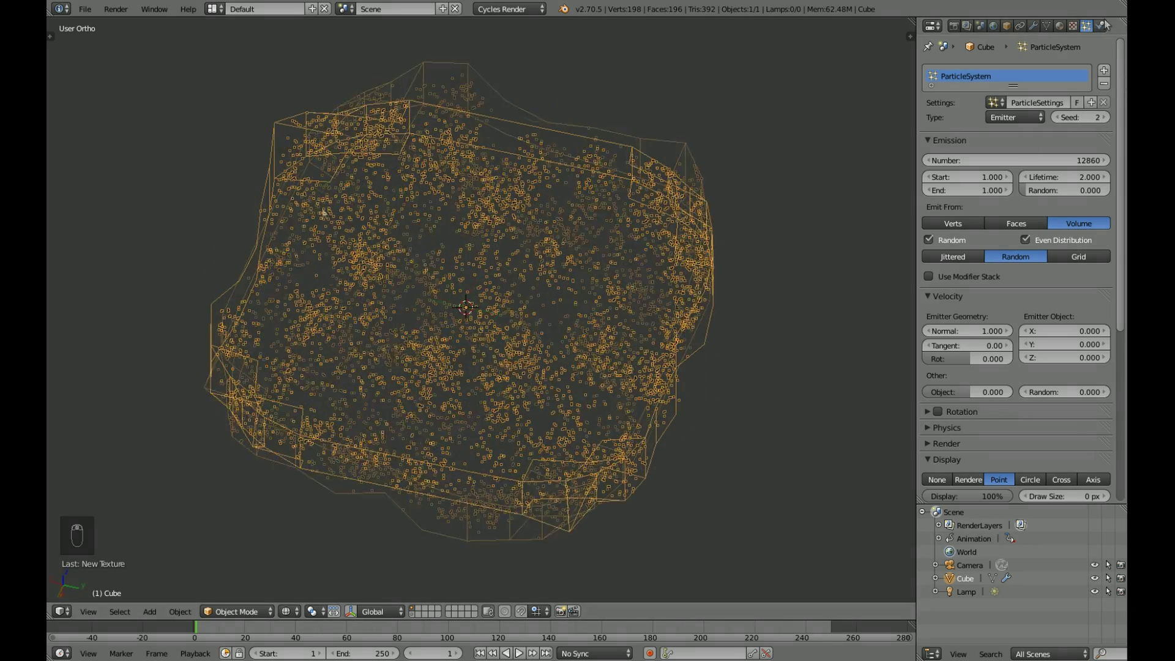
Step: Give the cube Smoke Flow physics sourced from ParticleSystem, with Set Size unchecked
left_click(1101, 26)
left_click(1083, 118)
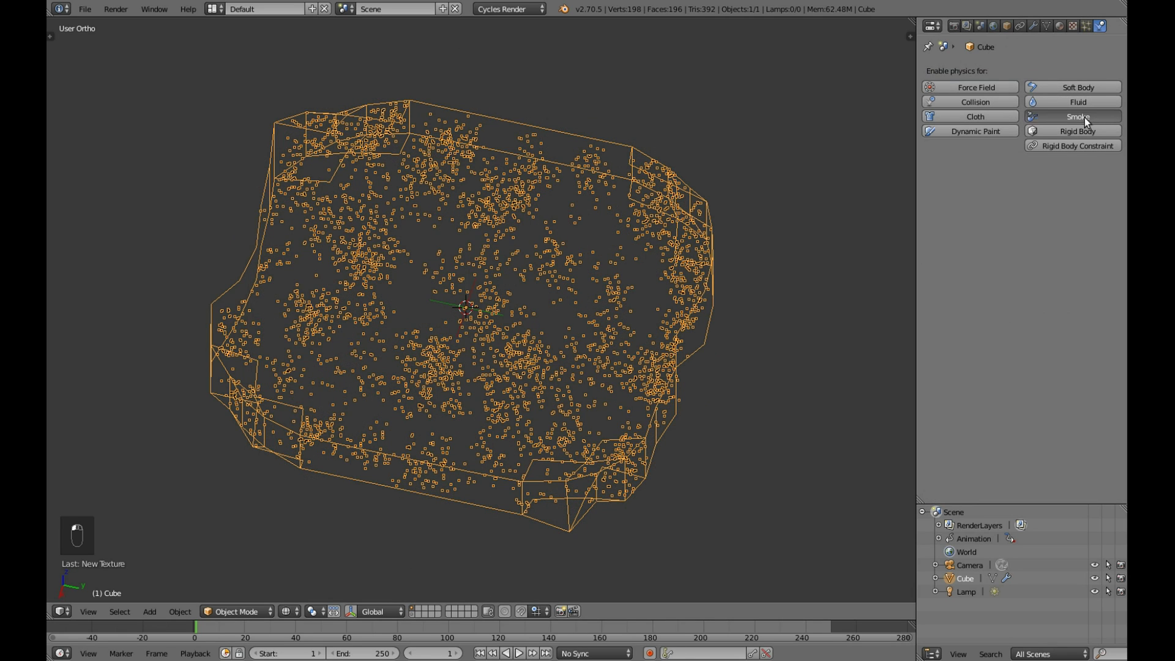
left_click(1037, 189)
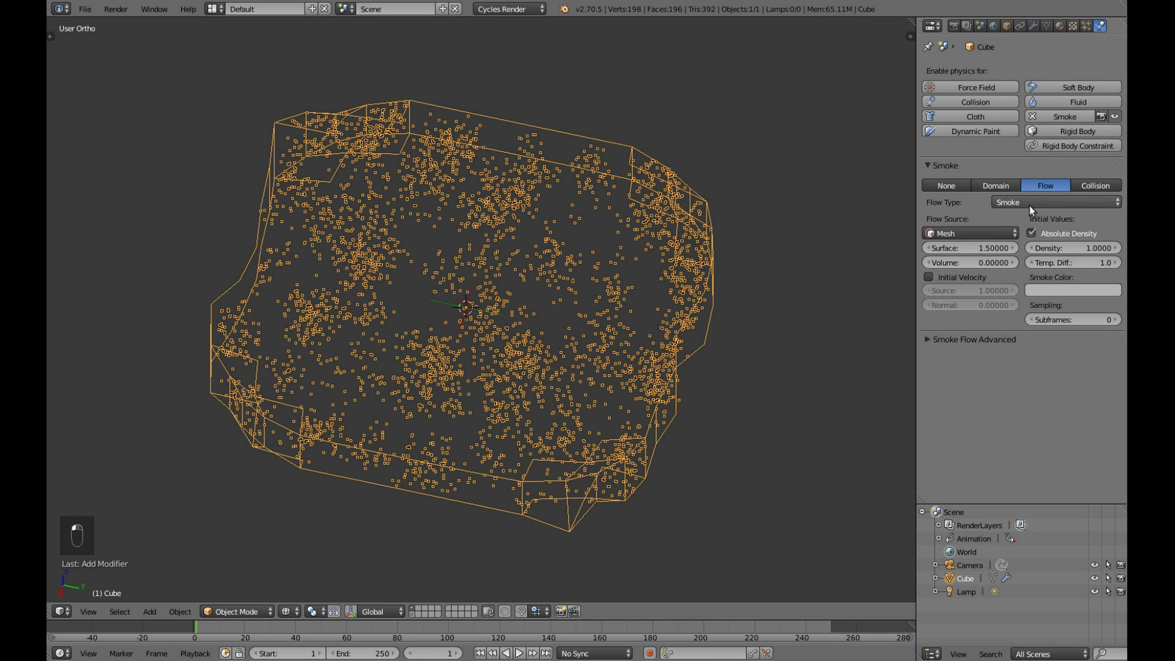
left_click(996, 233)
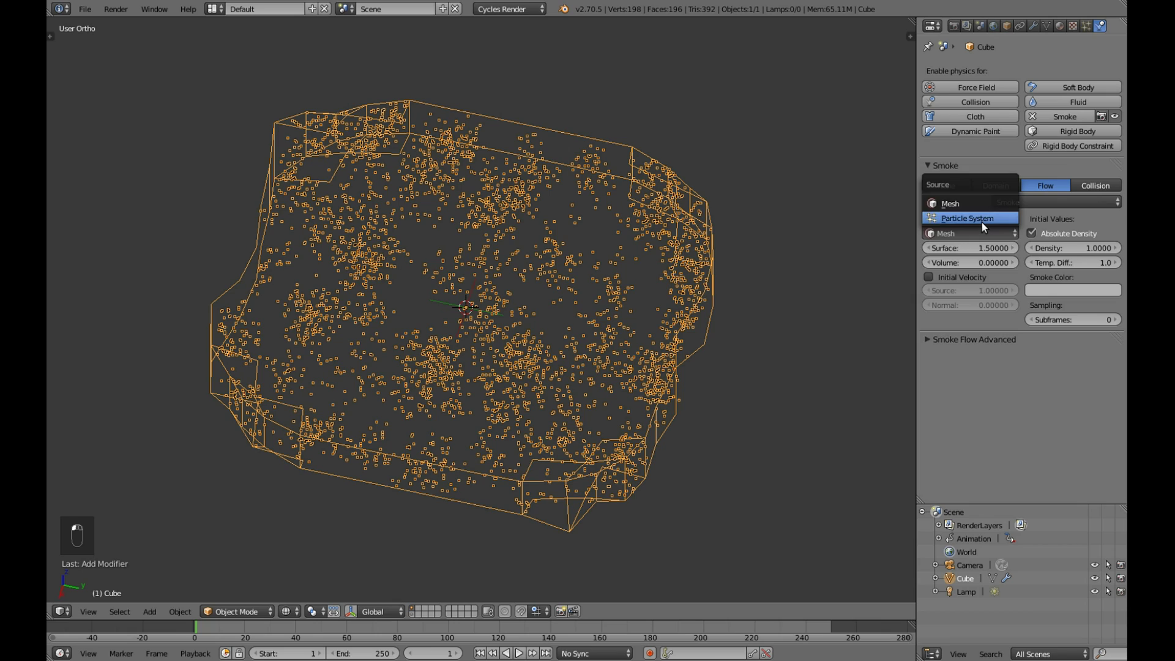
left_click(981, 222)
left_click(964, 260)
left_click(973, 280)
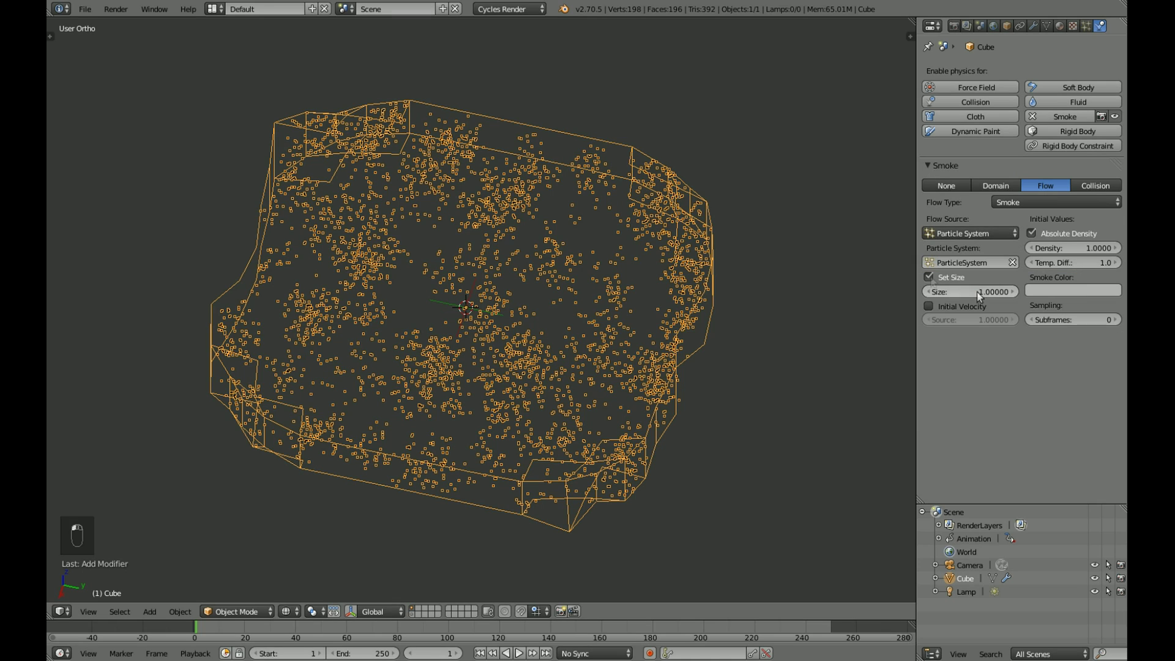
left_click(929, 276)
middle_click_drag(496, 277, 581, 312)
Step: Add a second cube and scale it up into a box enclosing the slab
key("KP_1")
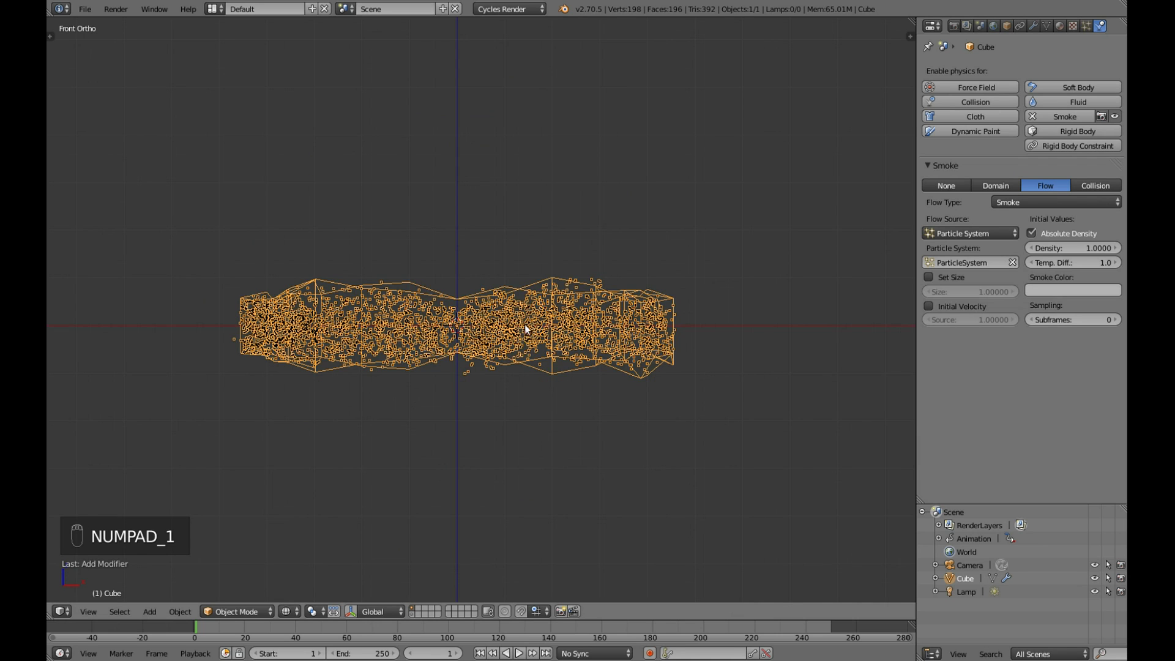
key("shift+a")
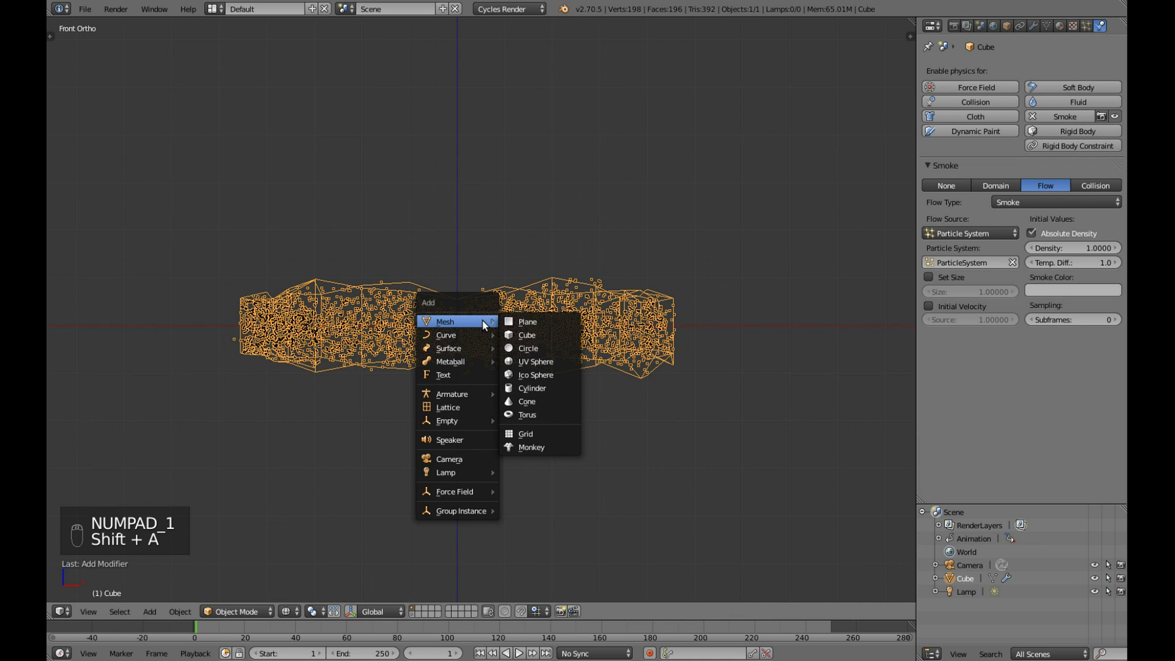
left_click(527, 335)
key("Tab")
key("s")
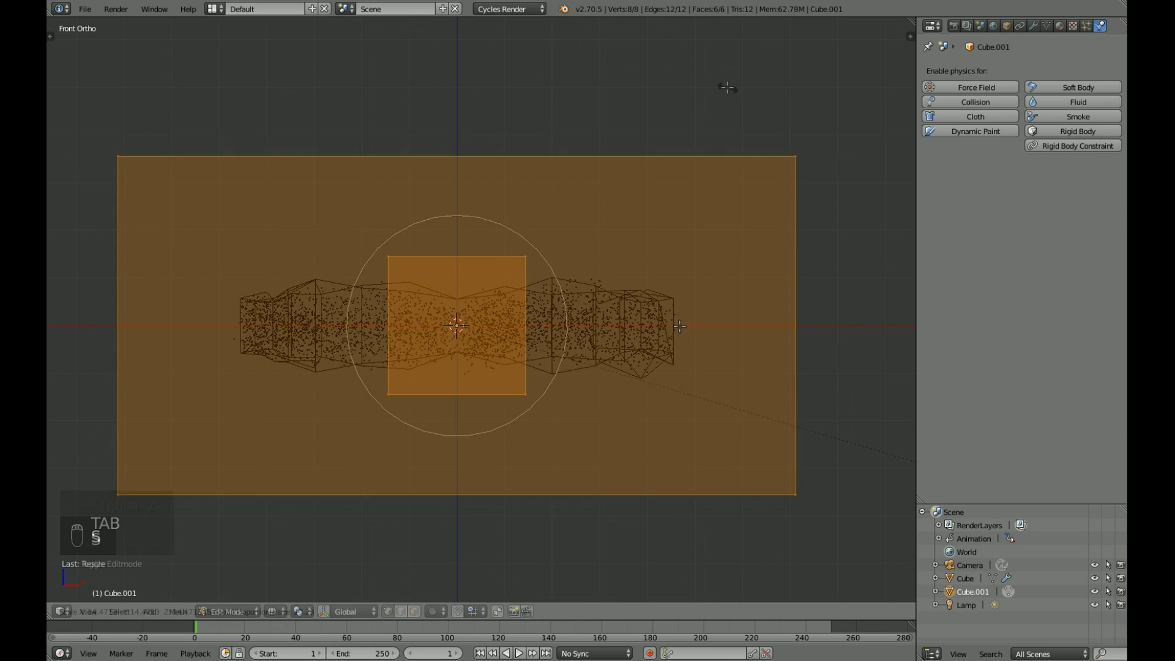
left_click(727, 86)
middle_click_drag(726, 87, 716, 300)
key("Tab")
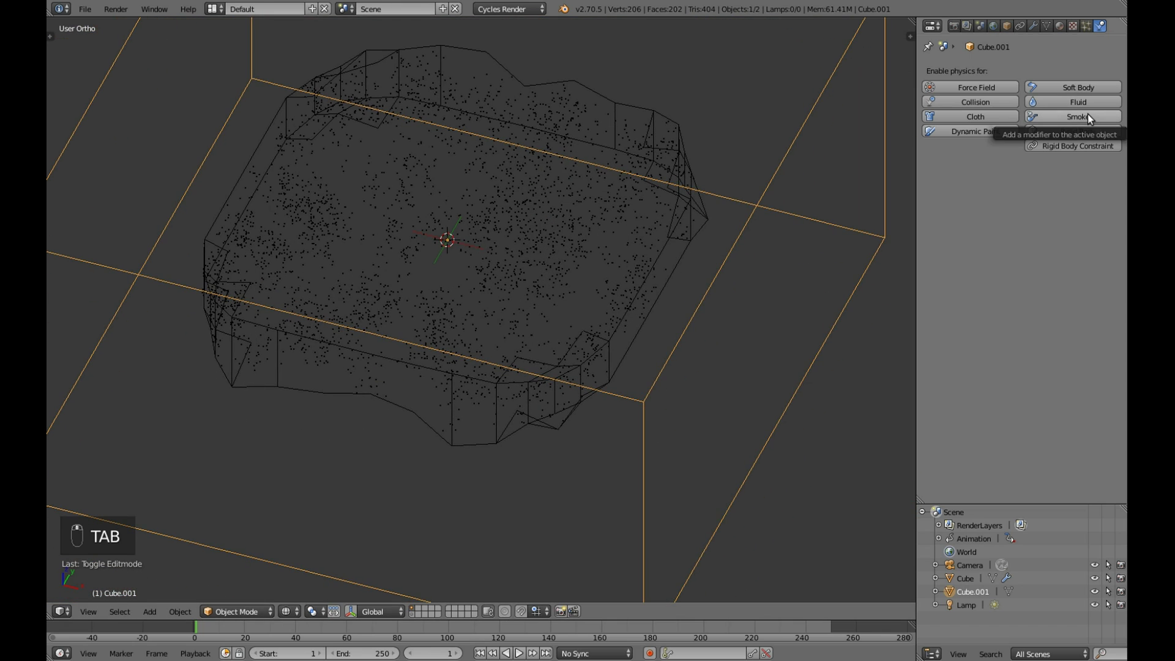
Step: Make Cube.001 a smoke Domain with Adaptive Domain (margin 2, threshold 0.1) and play it
left_click(1087, 113)
left_click(999, 183)
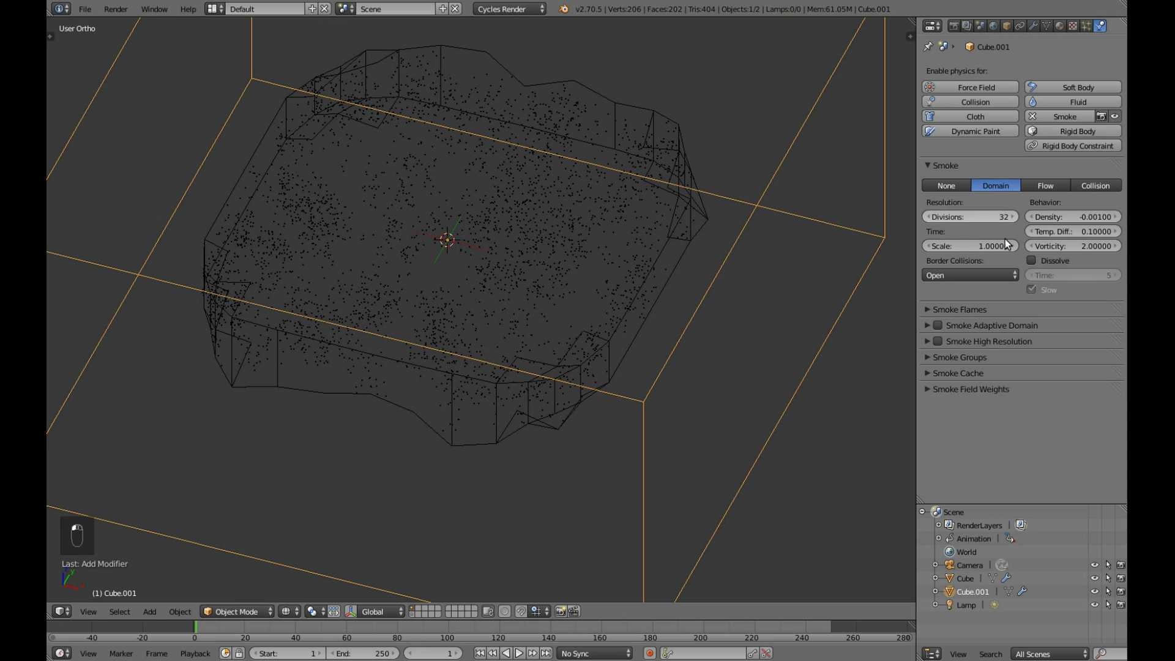
left_click(938, 325)
left_click(952, 323)
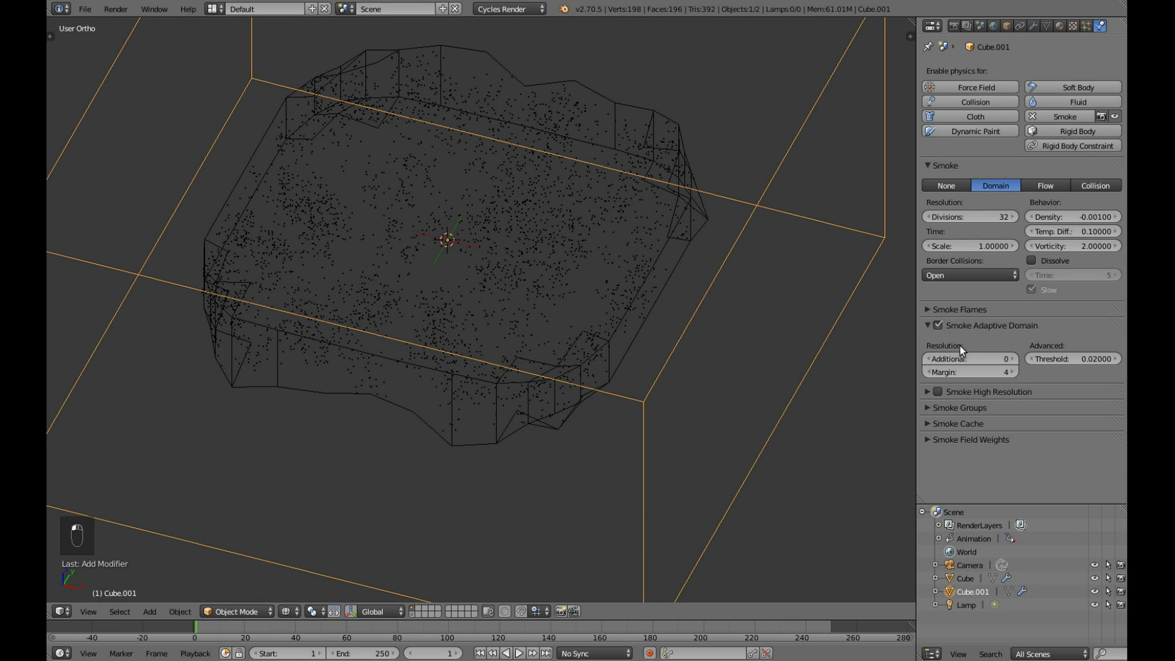
left_click(1060, 359)
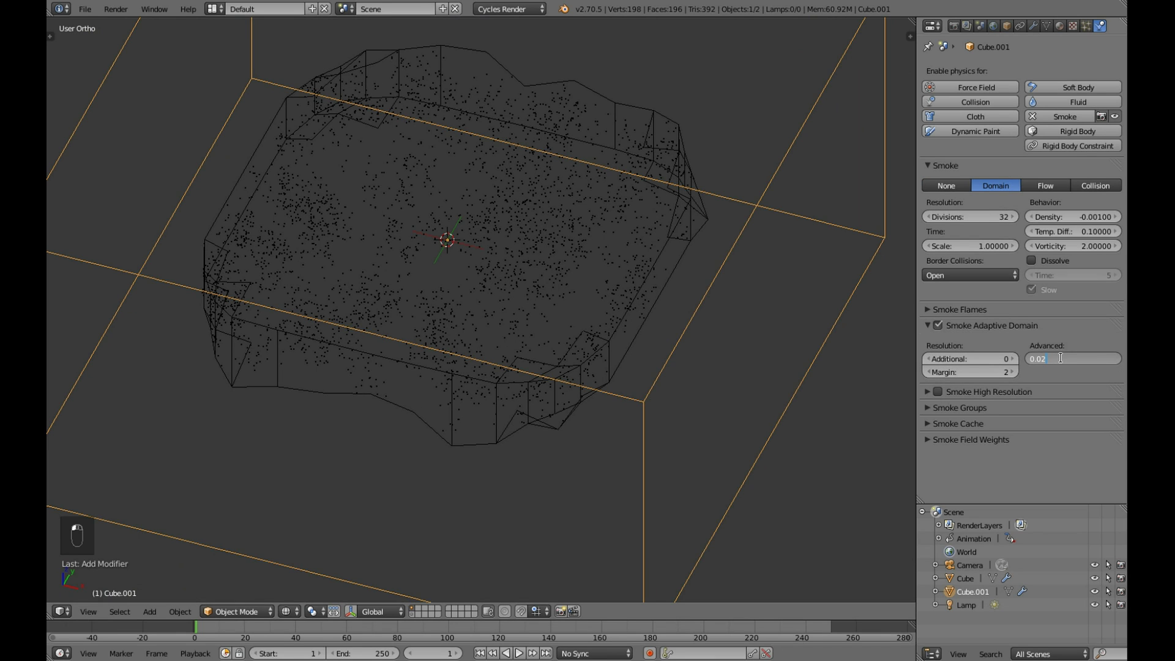
key("BackSpace")
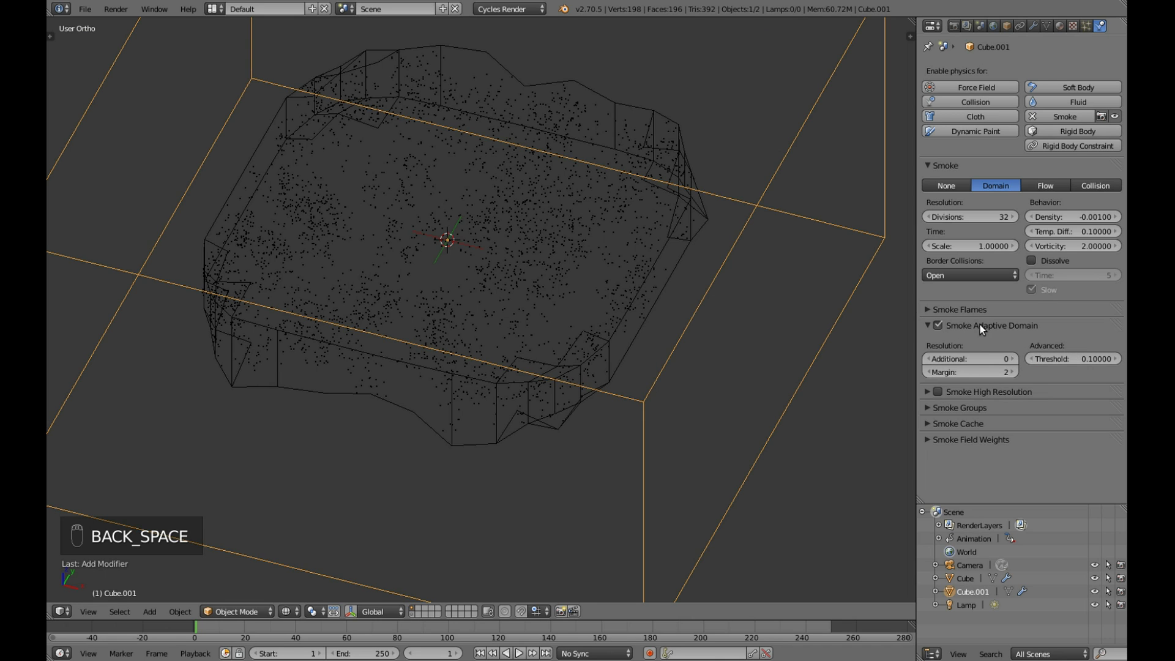
left_click(982, 325)
middle_click_drag(517, 366, 634, 318)
key("alt+a")
Step: Stop playback, set the domain's Density and Temp. Diff. to 0, and replay from the front
key("KP_1")
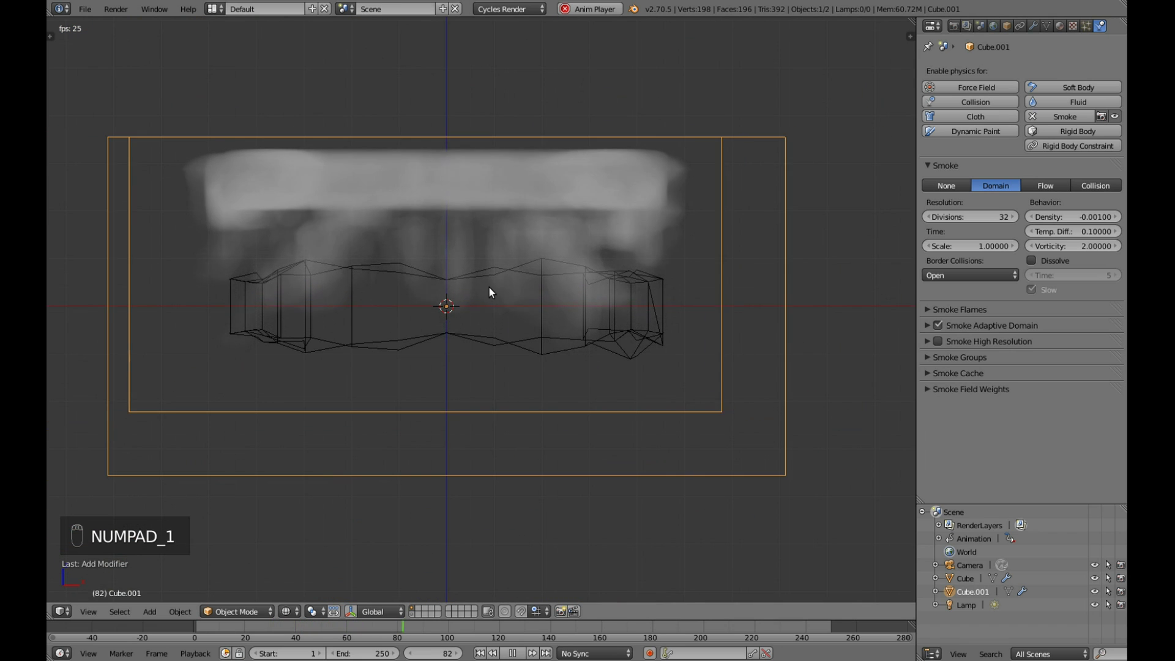
key("Escape")
left_click(1075, 217)
type("0")
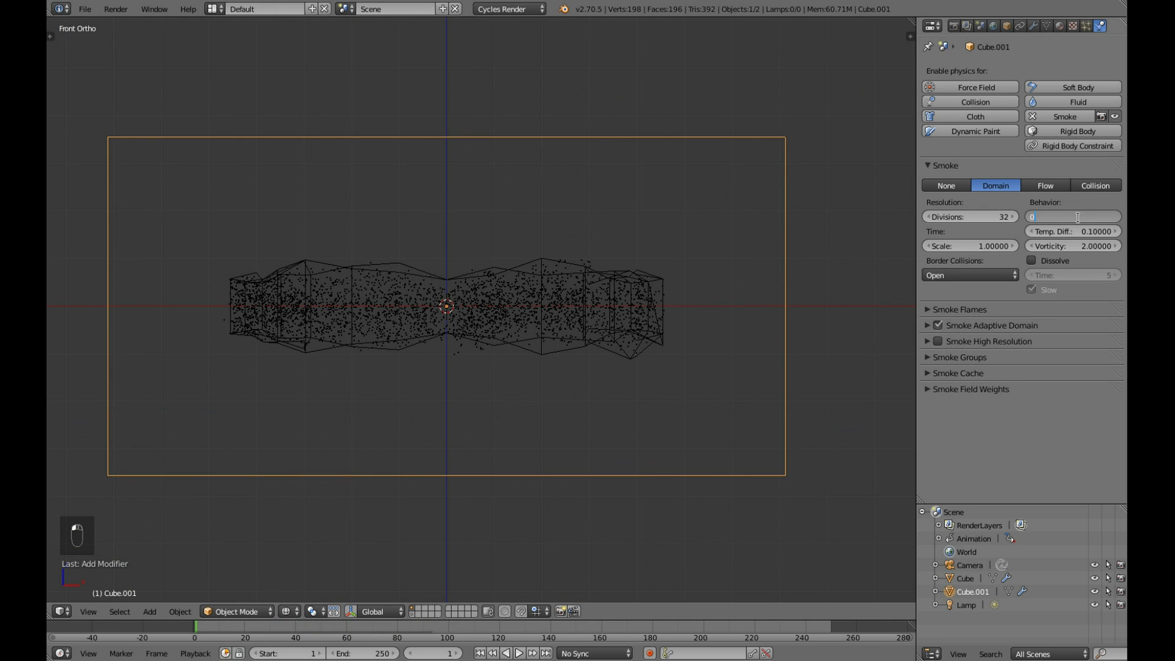
key("Tab")
type("0")
key("Return")
key("alt+a")
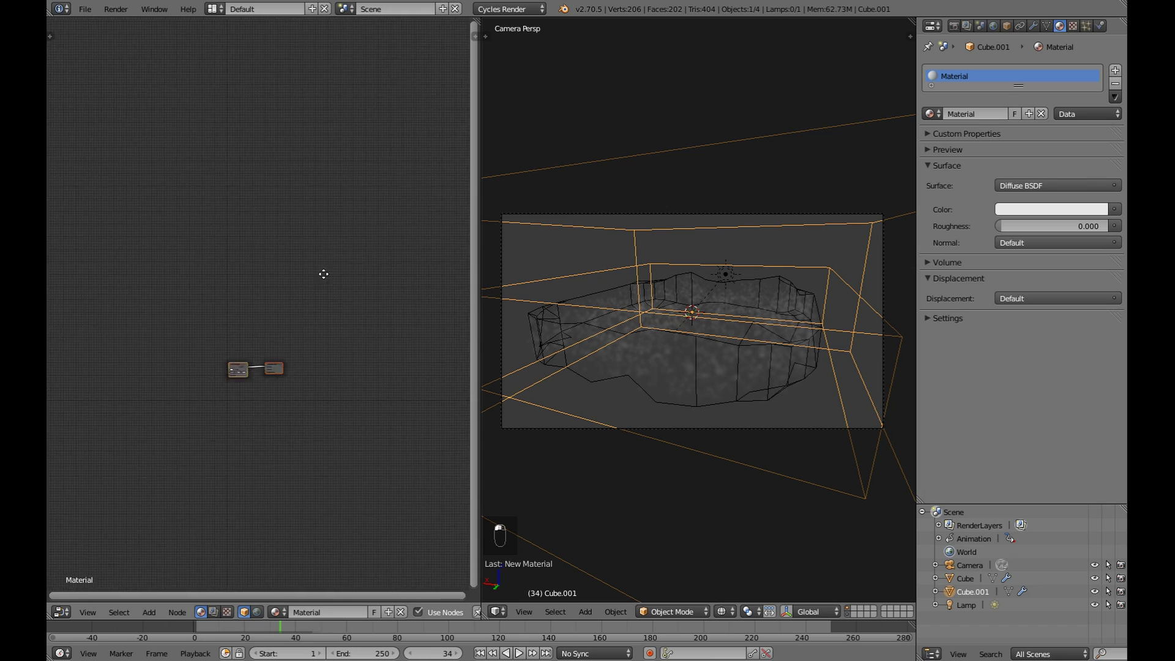
Step: Swap the Diffuse BSDF for a Volume Scatter node wired to Volume, then preview in Cycles
key("Home")
left_click(186, 282)
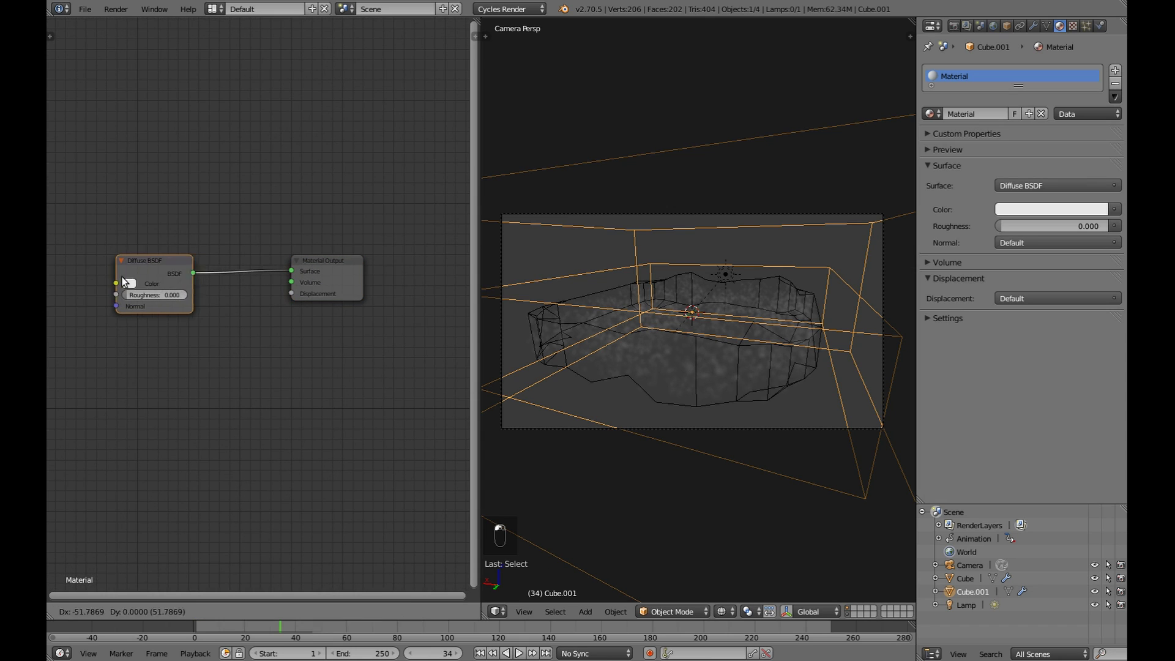
key("x")
key("shift+a")
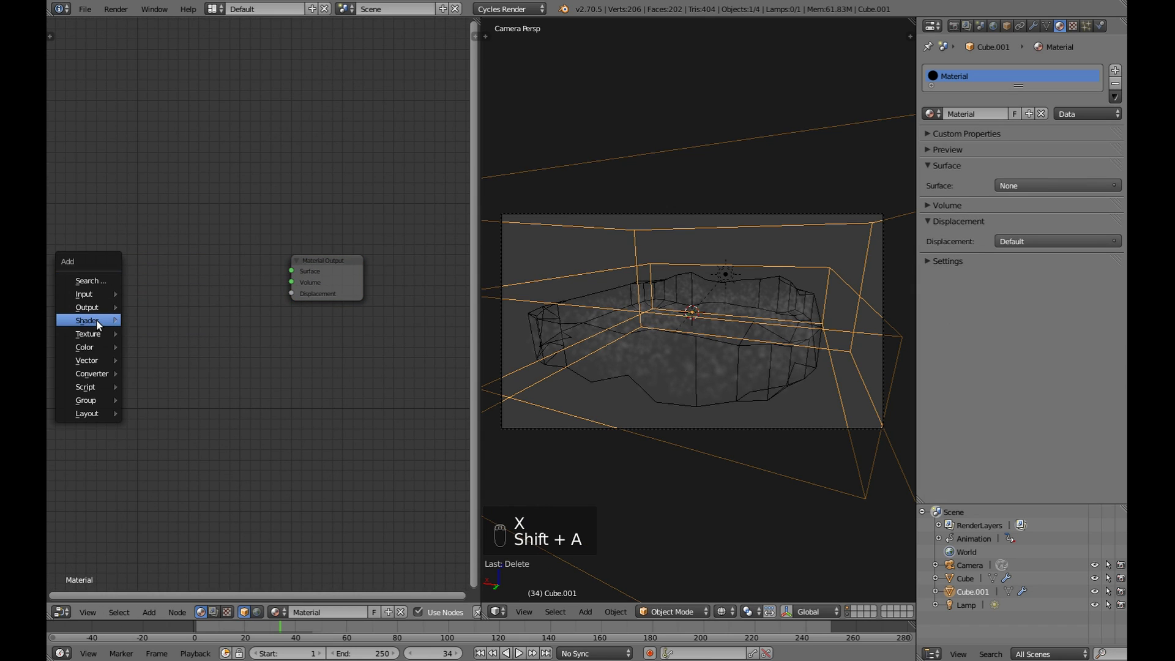
mouse_move(96, 320)
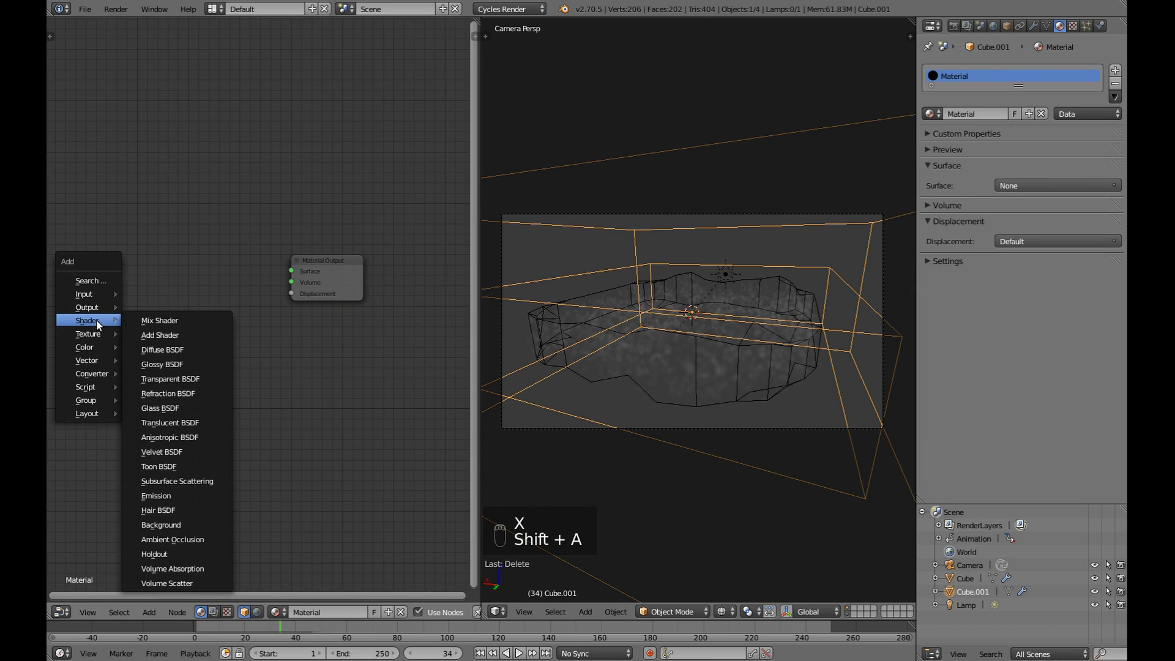
left_click(197, 583)
left_click(134, 272)
left_click_drag(170, 281, 291, 282)
key("Home")
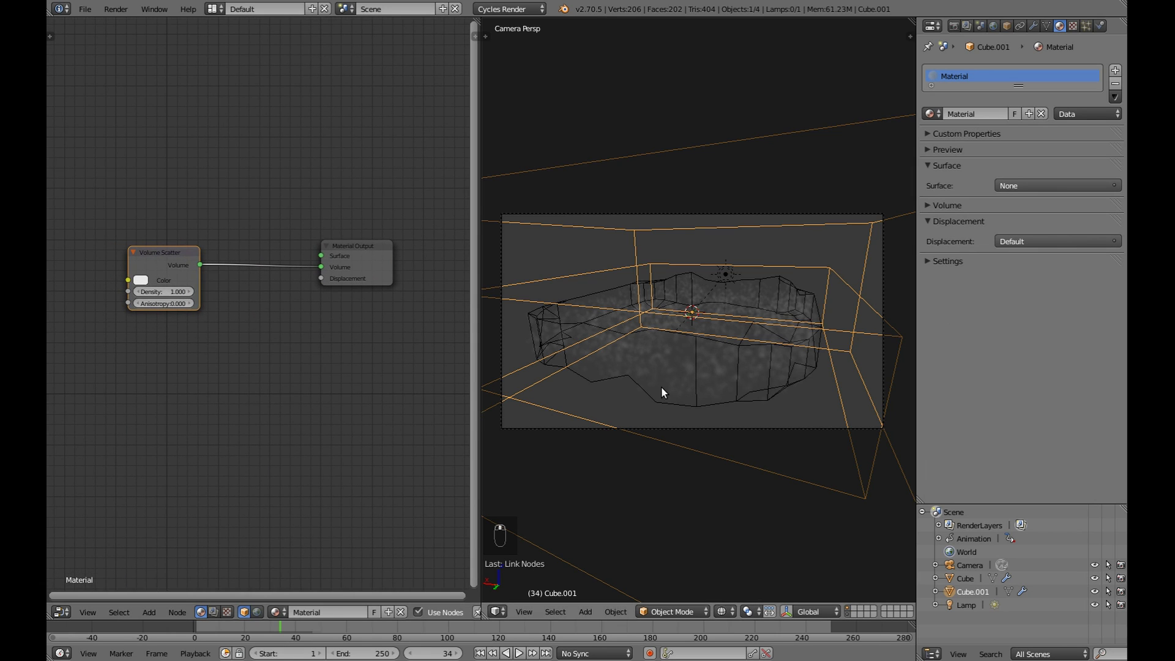
key("shift+z")
Step: Add an Attribute node left of Volume Scatter and connect its Fac to Density
middle_click_drag(123, 347, 195, 350)
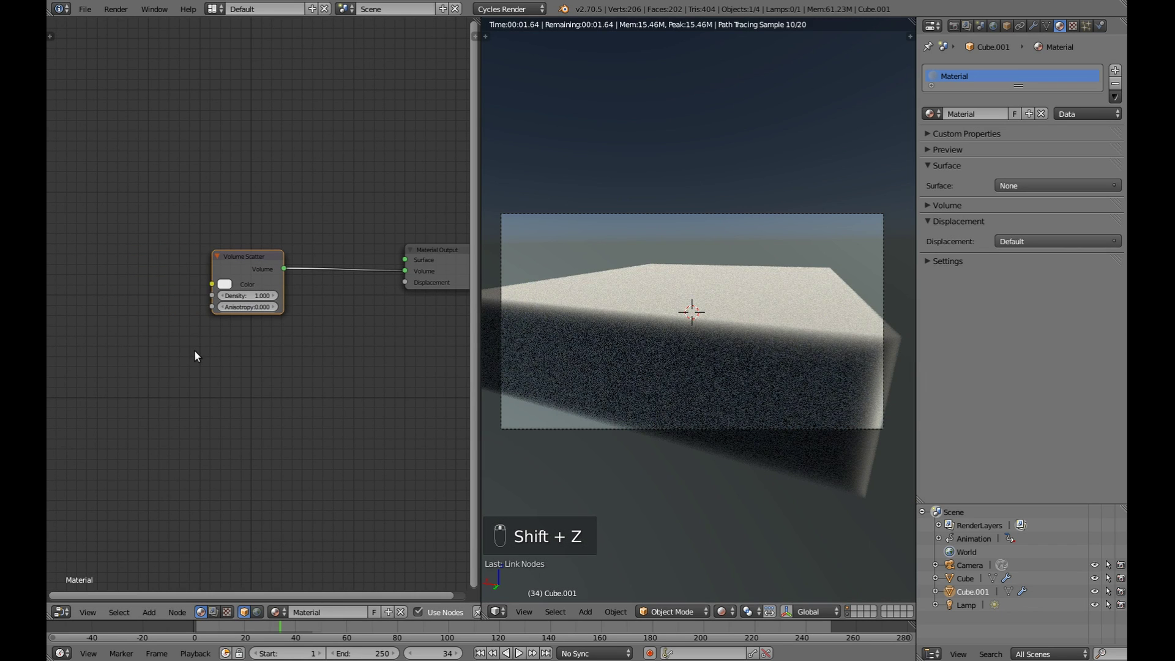
key("shift+a")
mouse_move(182, 331)
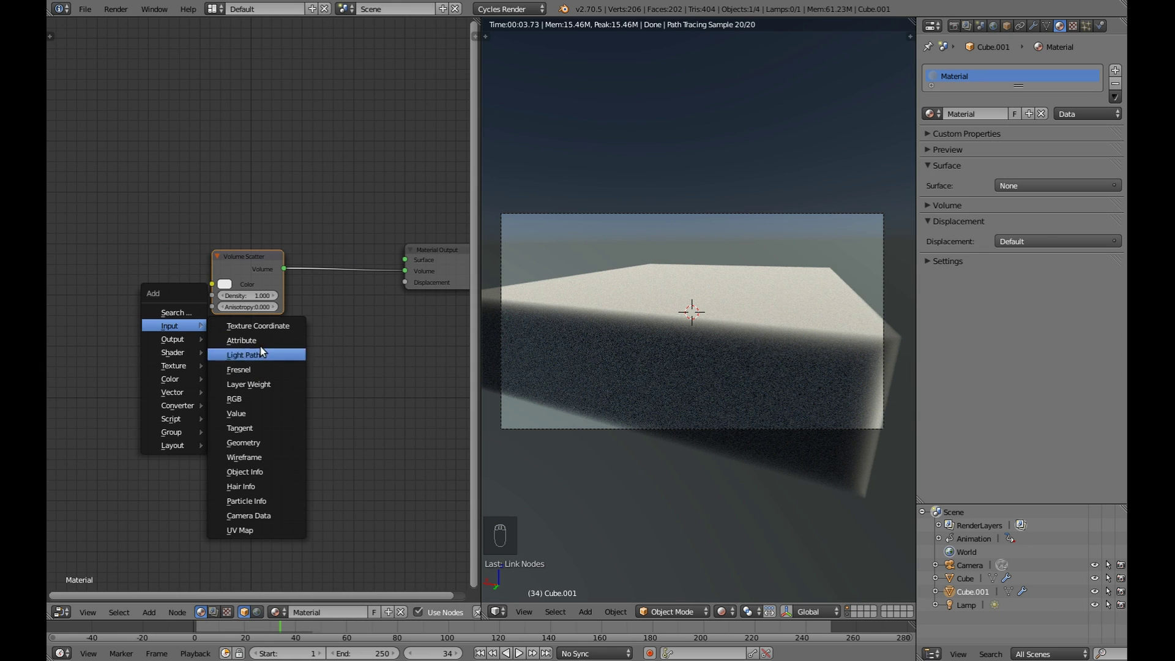
left_click(242, 340)
left_click(82, 255)
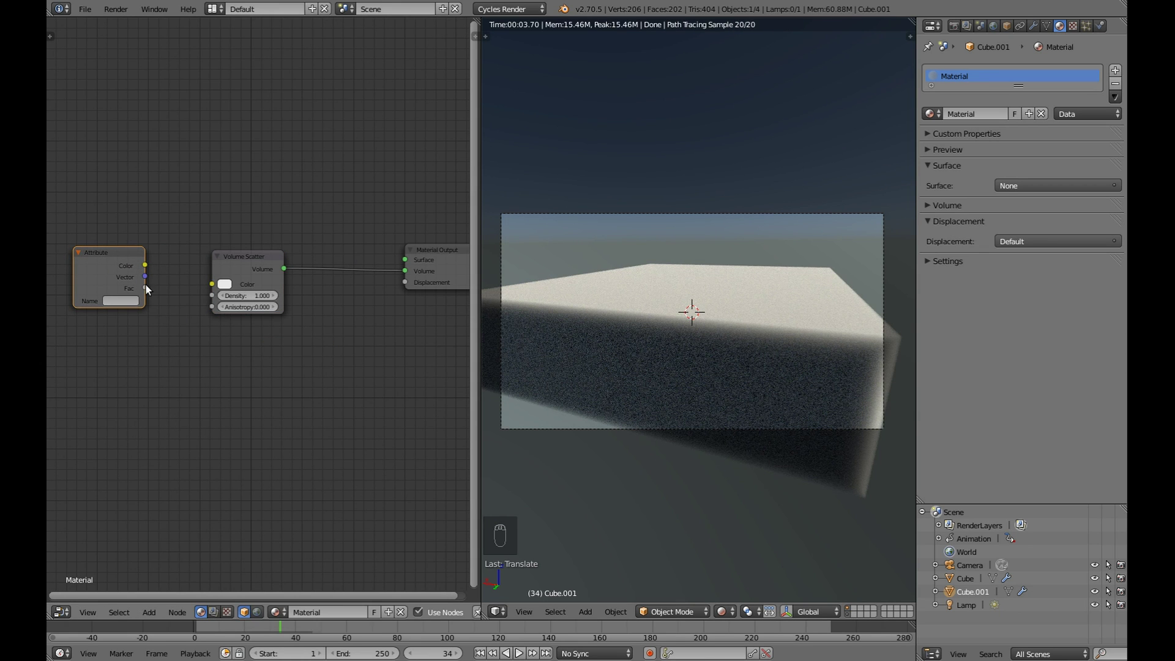
left_click_drag(145, 287, 196, 294)
Step: Name the attribute 'density' and move the Attribute node further left
left_click(130, 301)
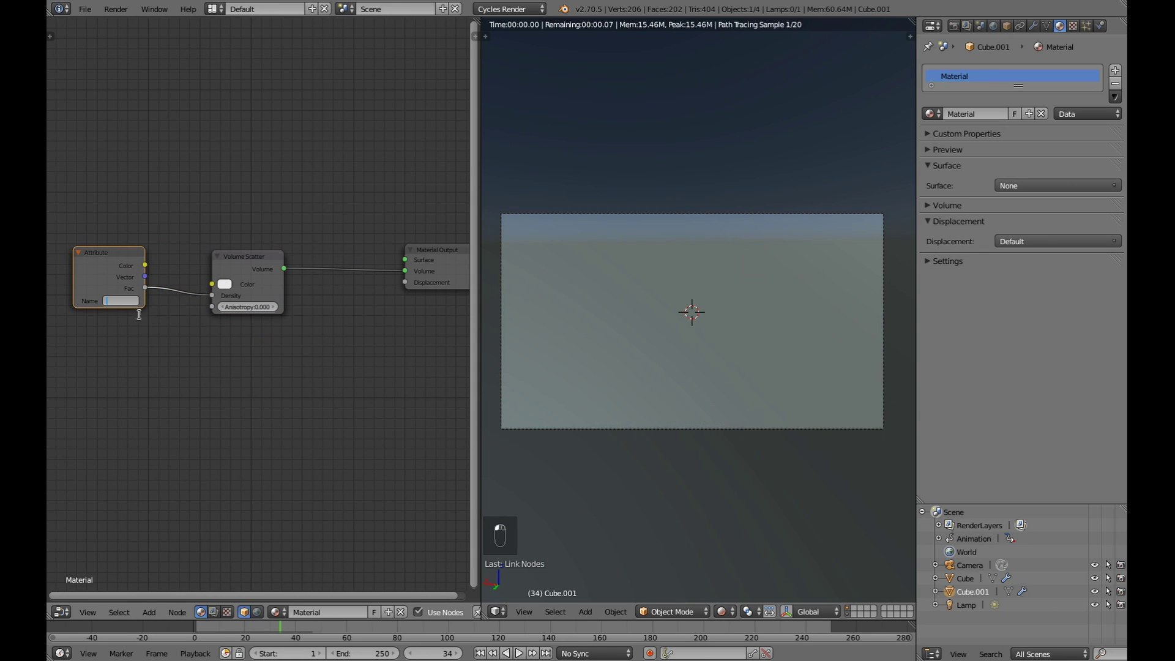
type("density")
key("Return")
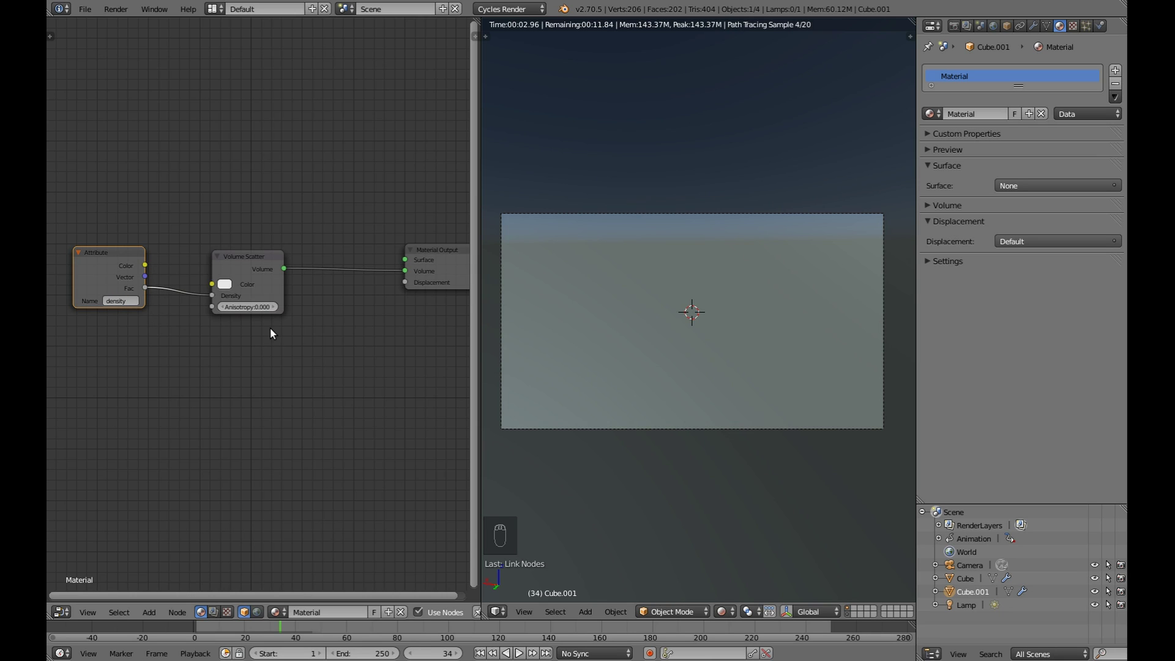
left_click_drag(86, 266, 470, 267)
left_click(470, 267)
middle_click_drag(207, 366, 219, 308)
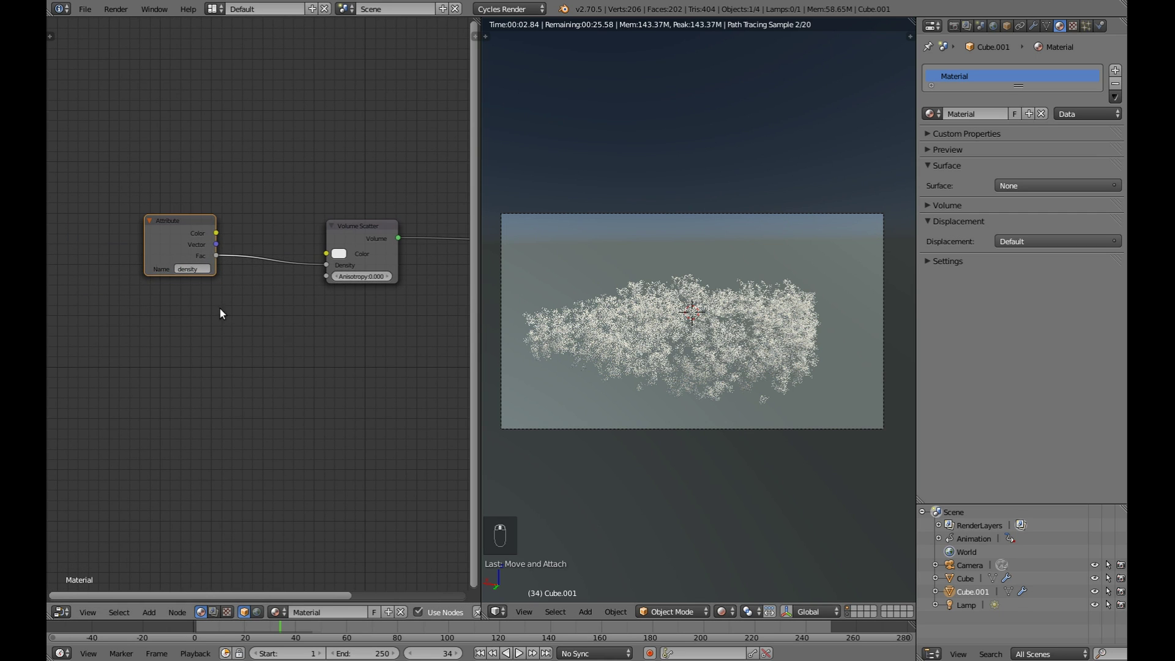
Step: Add a Bright/Contrast node and shift it with the Attribute node to the left
left_click_drag(175, 242, 107, 254)
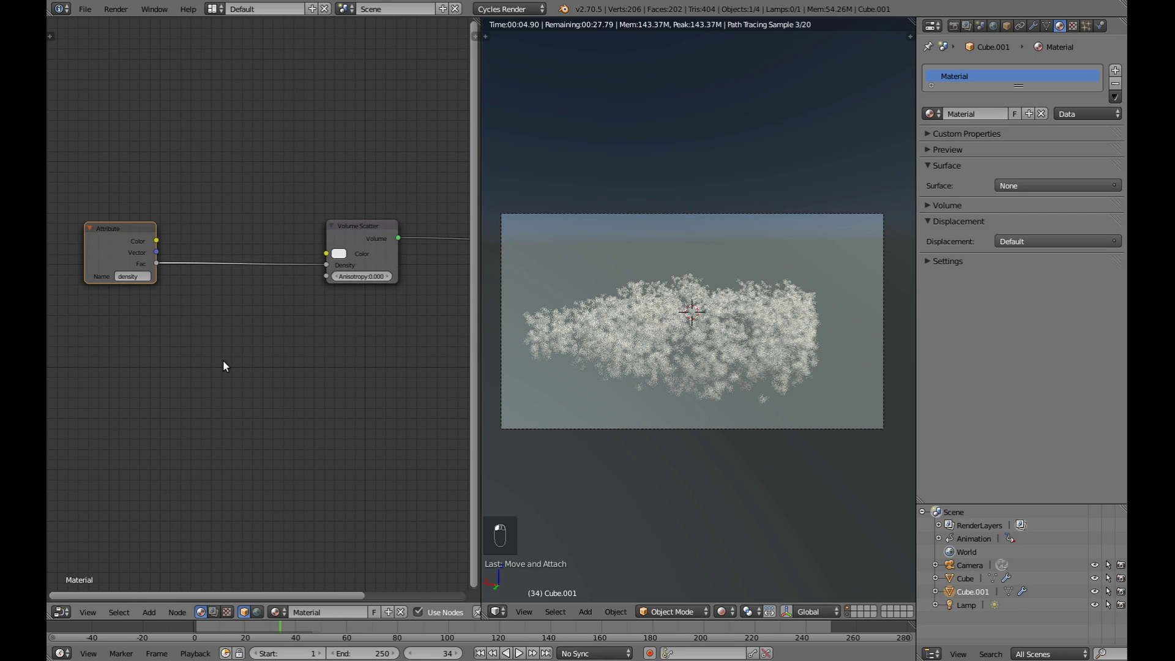
key("shift+a")
mouse_move(225, 365)
mouse_move(227, 416)
left_click(275, 501)
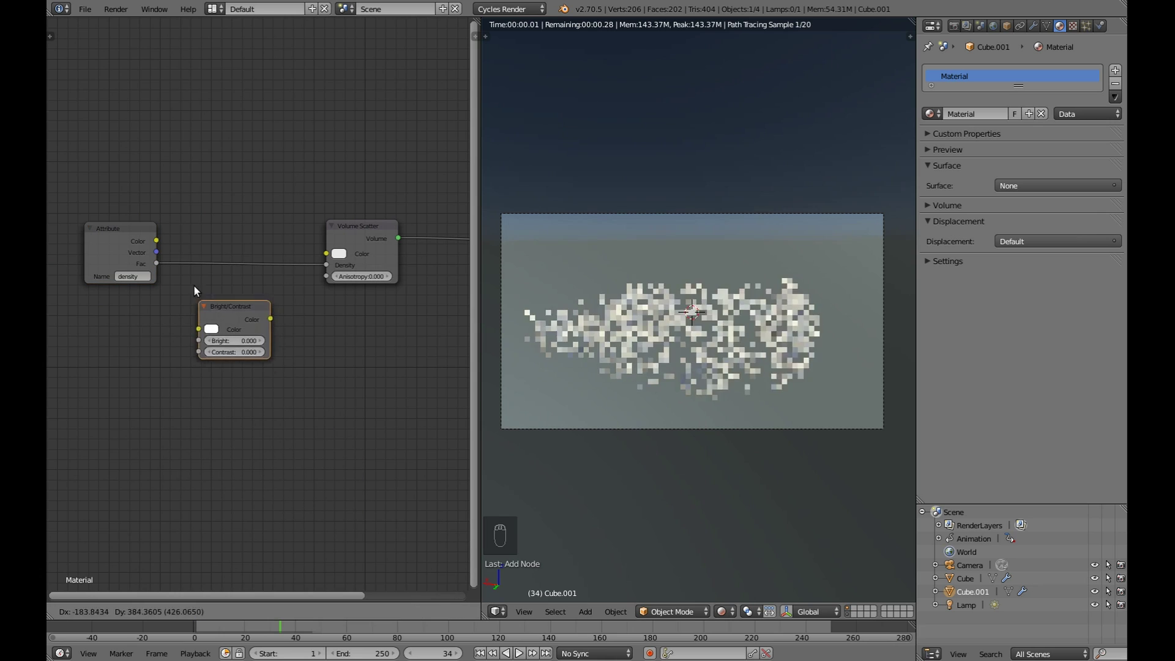
left_click(168, 245)
left_click(108, 246, "shift")
key("g")
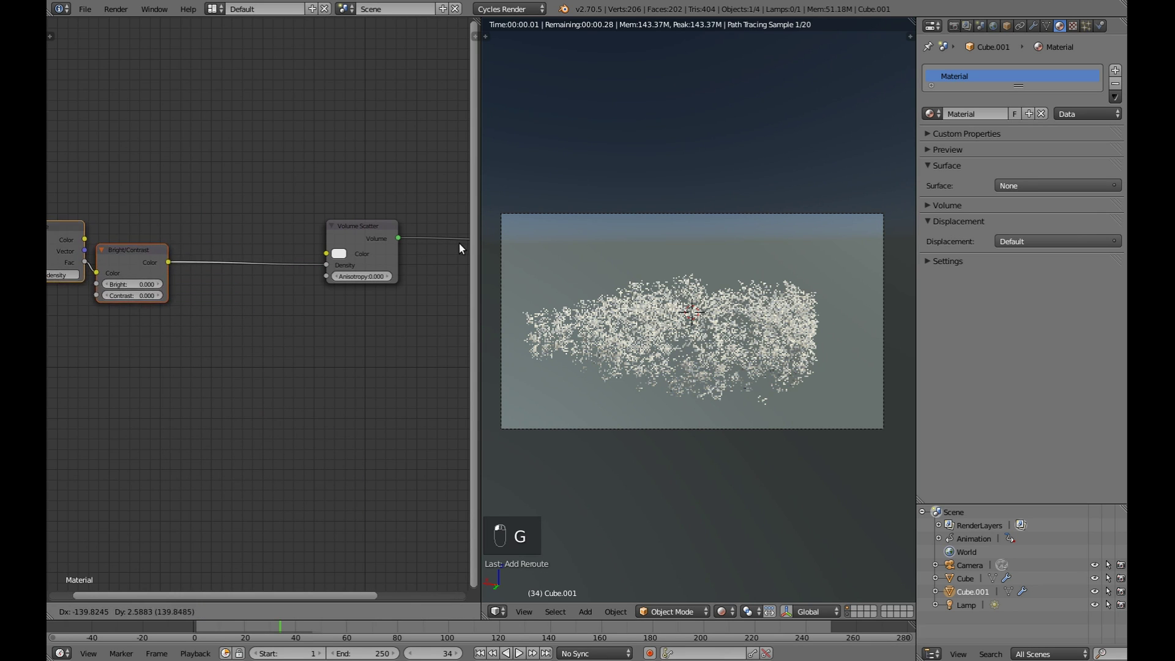
left_click(426, 239)
middle_click_drag(188, 320, 358, 304)
key("a")
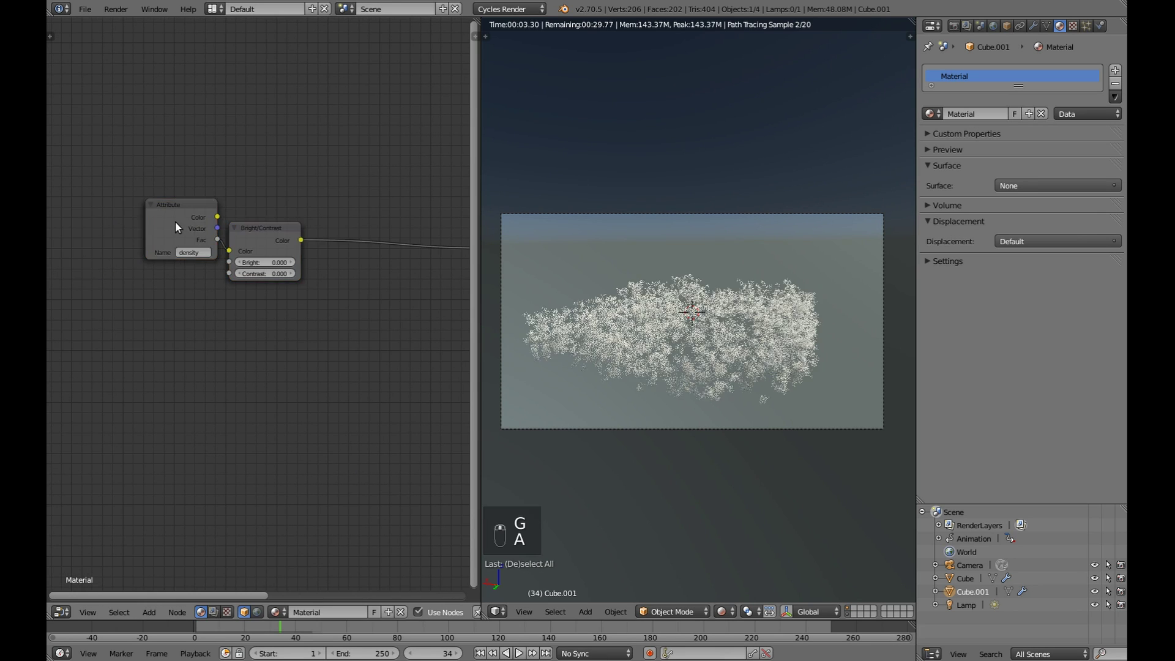
left_click_drag(175, 222, 127, 244)
Step: Set the Bright/Contrast node to Bright 10 and Contrast 20
left_click(260, 262)
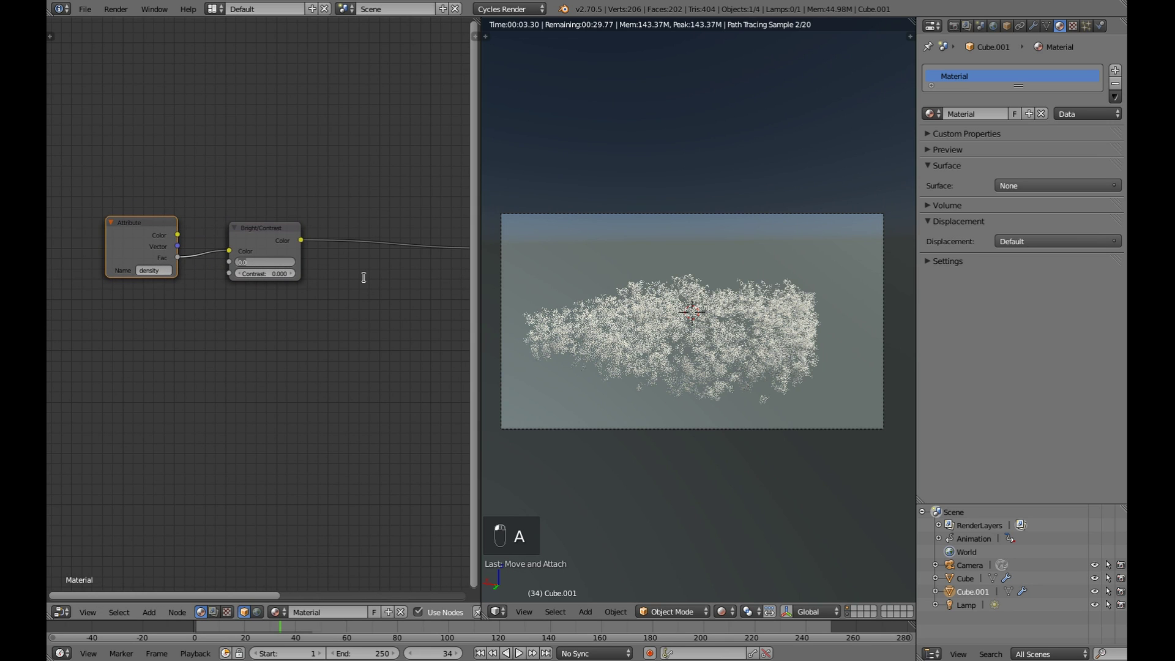
type("10")
key("Tab")
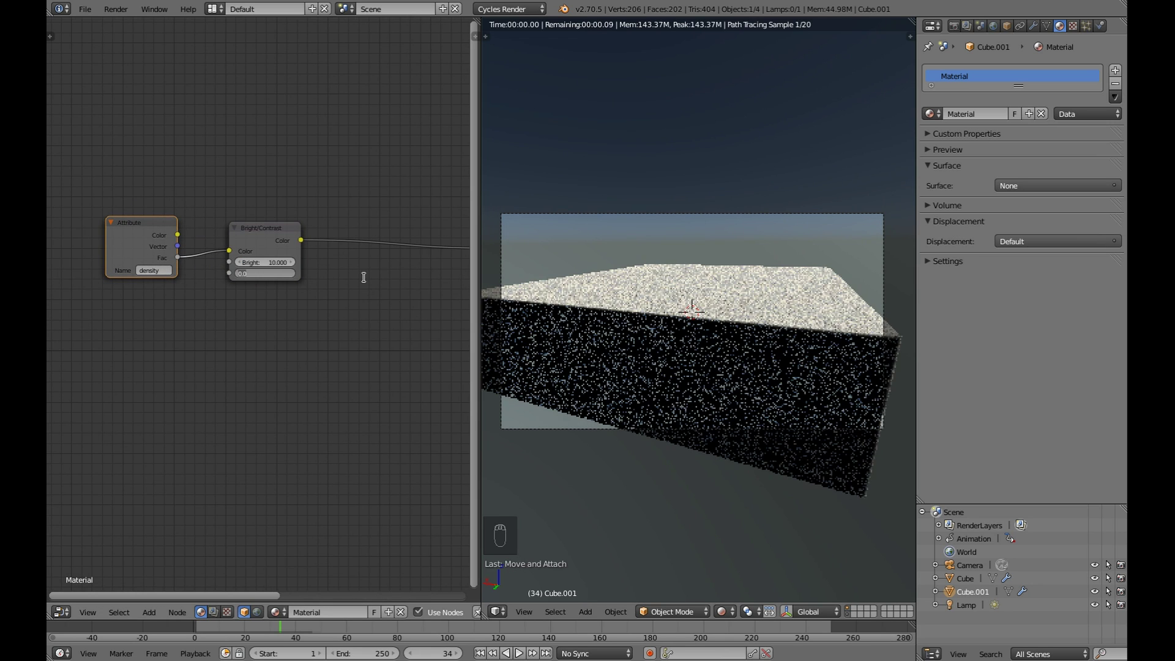
type("20")
key("Return")
Step: Insert a Math node on the density link, set to Multiply with value 0.3
middle_click_drag(336, 310, 333, 312)
key("shift+a")
mouse_move(296, 339)
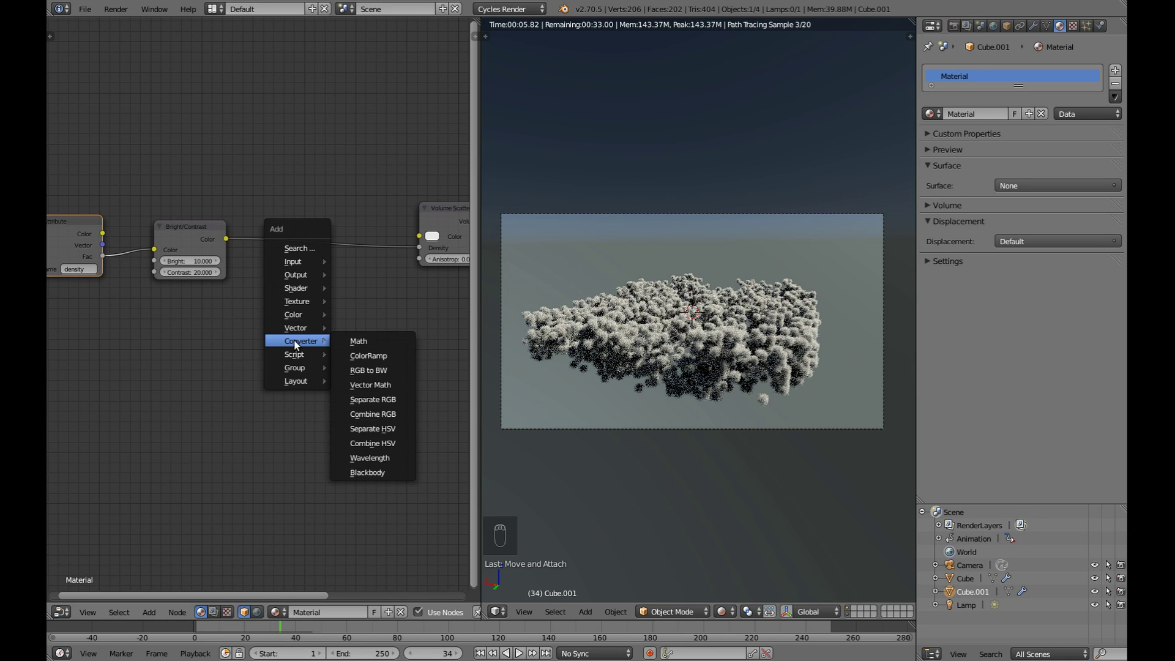
left_click(364, 339)
left_click(313, 209)
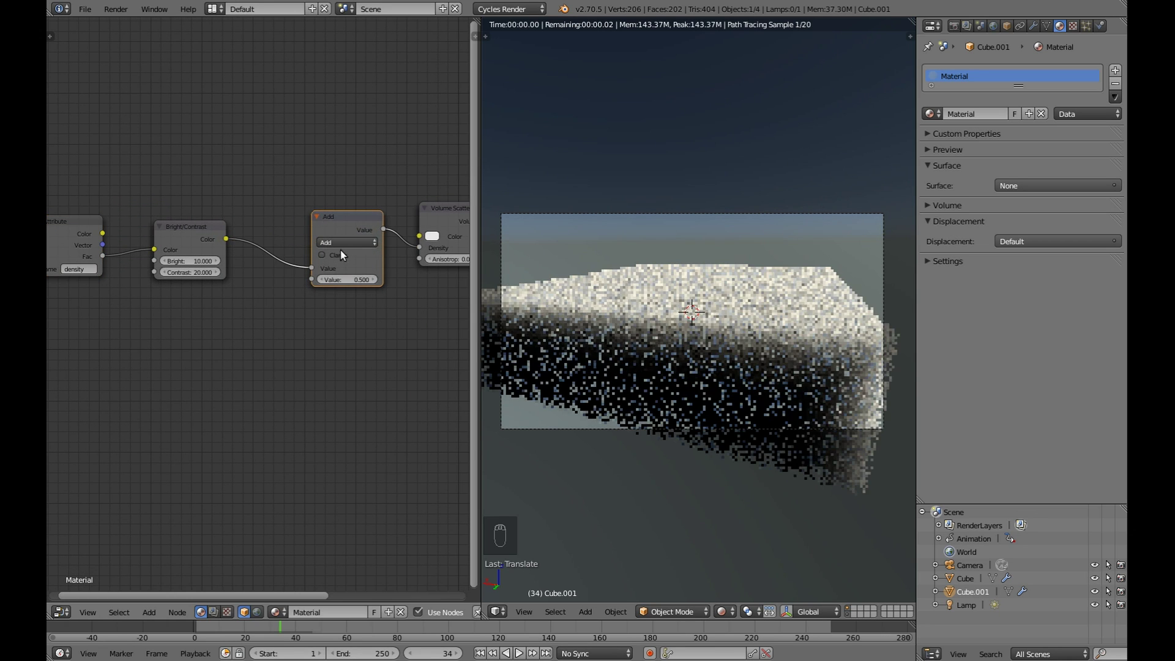
left_click(339, 243)
left_click(336, 209)
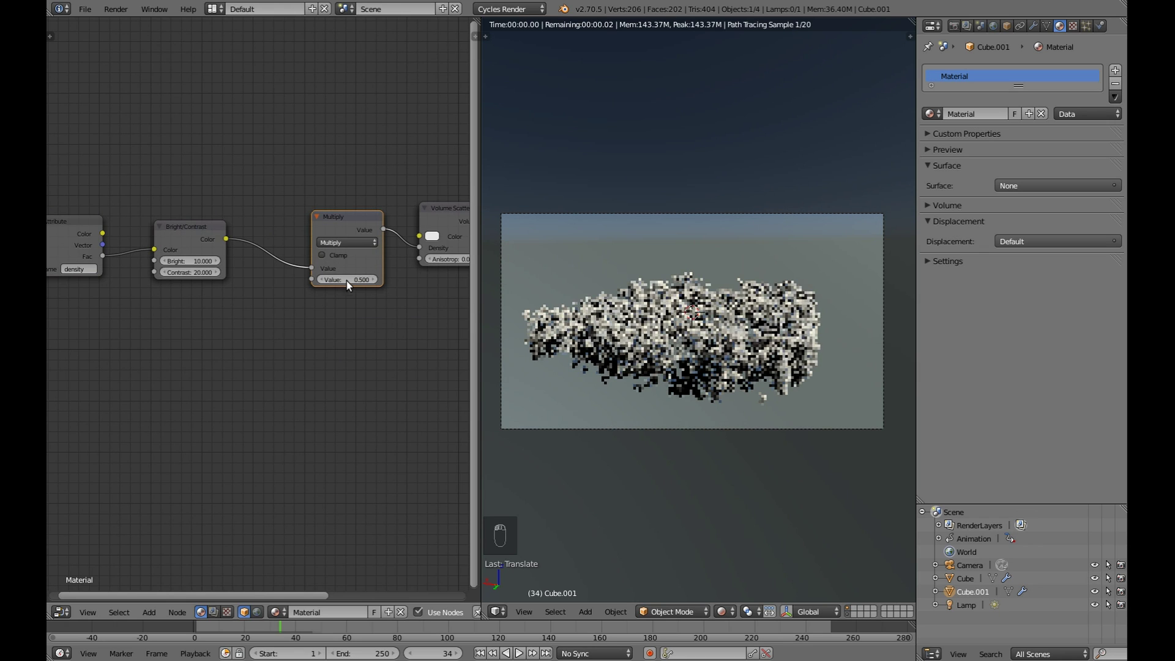
type("0.3")
key("Return")
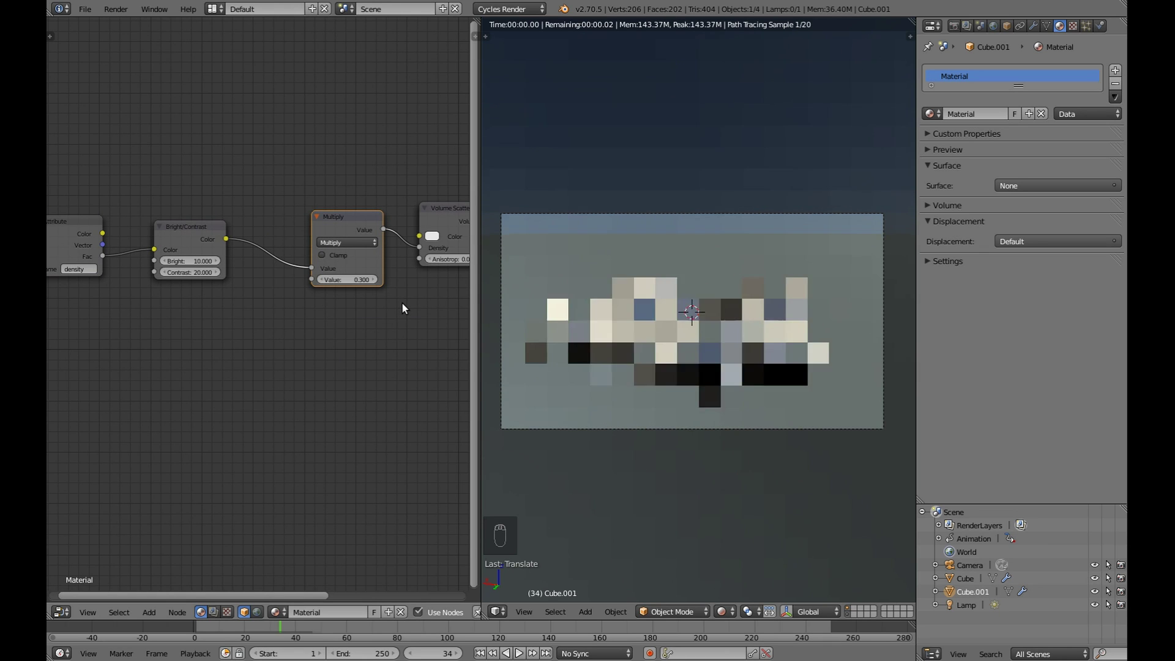
Step: In Render settings, set Volume Sampling Step Size to 2 and Max Steps to 256
left_click(954, 26)
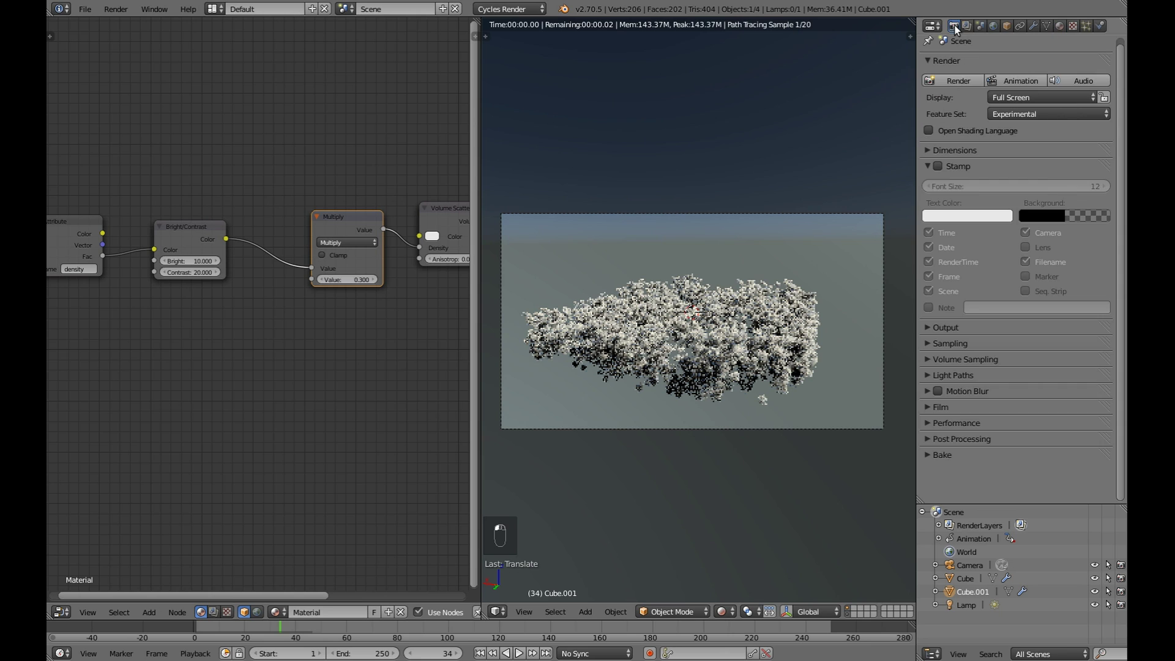
left_click(986, 359)
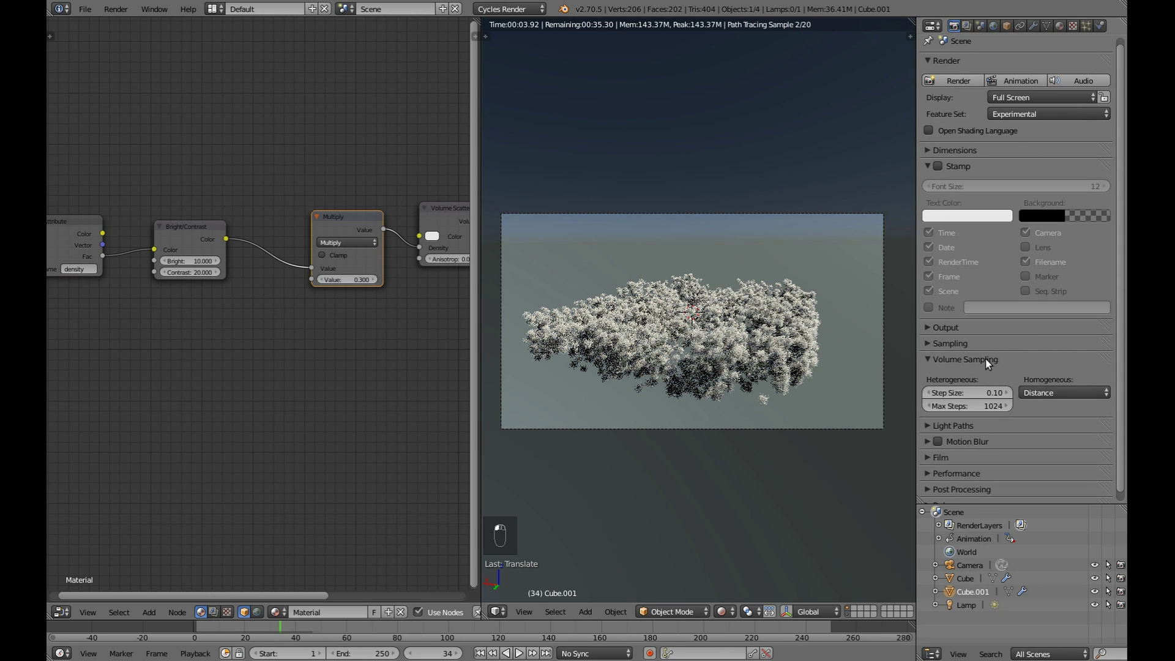
left_click(973, 393)
type("2")
key("Return")
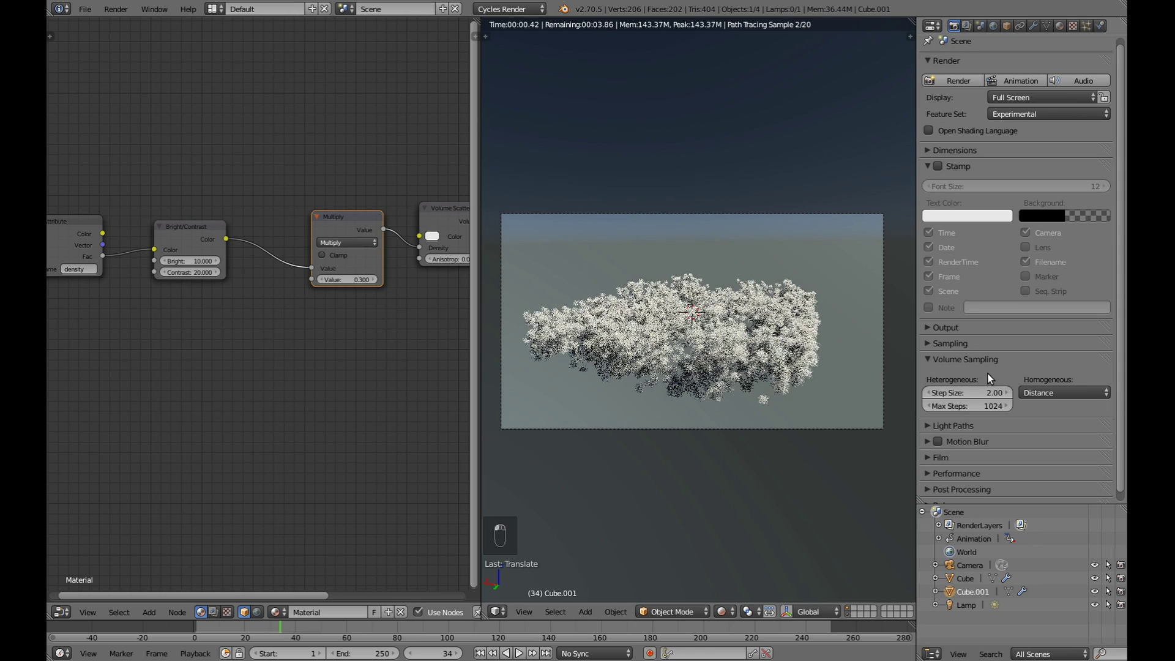
left_click(969, 406)
type("256")
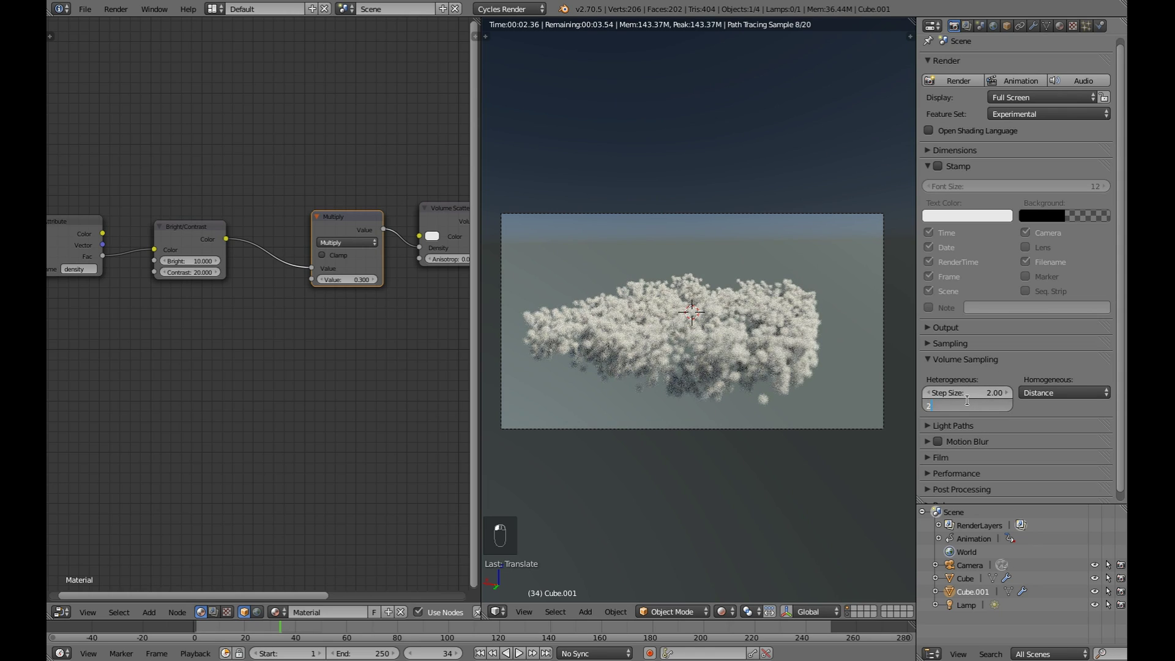
key("Return")
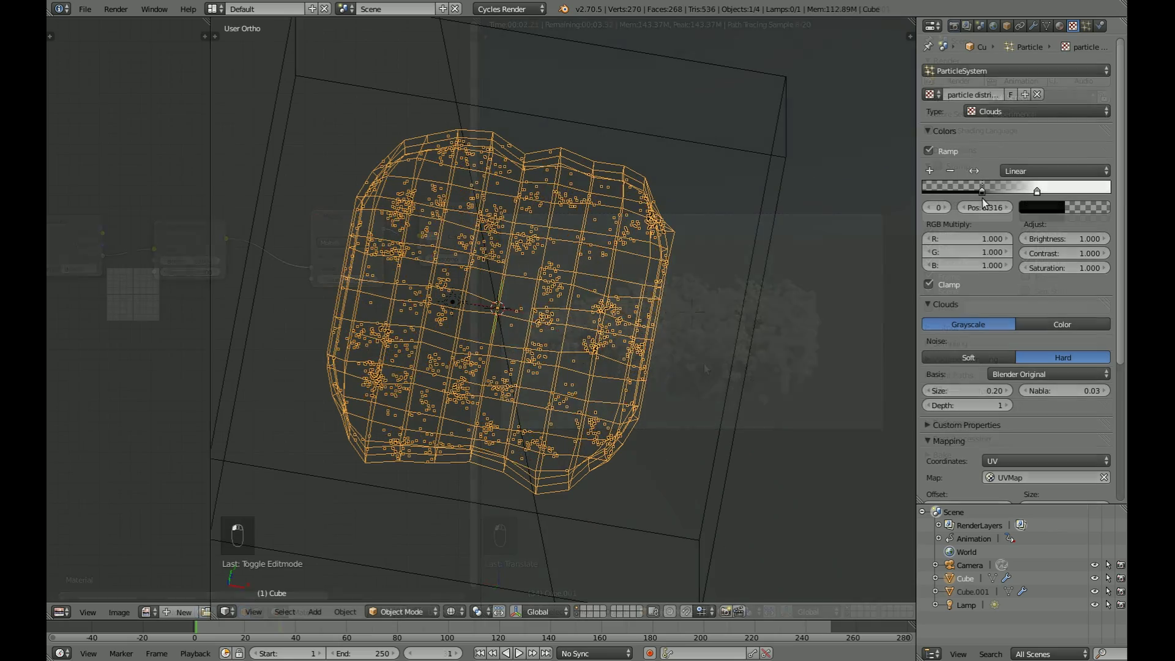
Step: Move the cloud texture's ramp stop to 0.407 and raise Clouds Size to 0.30
left_click_drag(982, 198, 1006, 203)
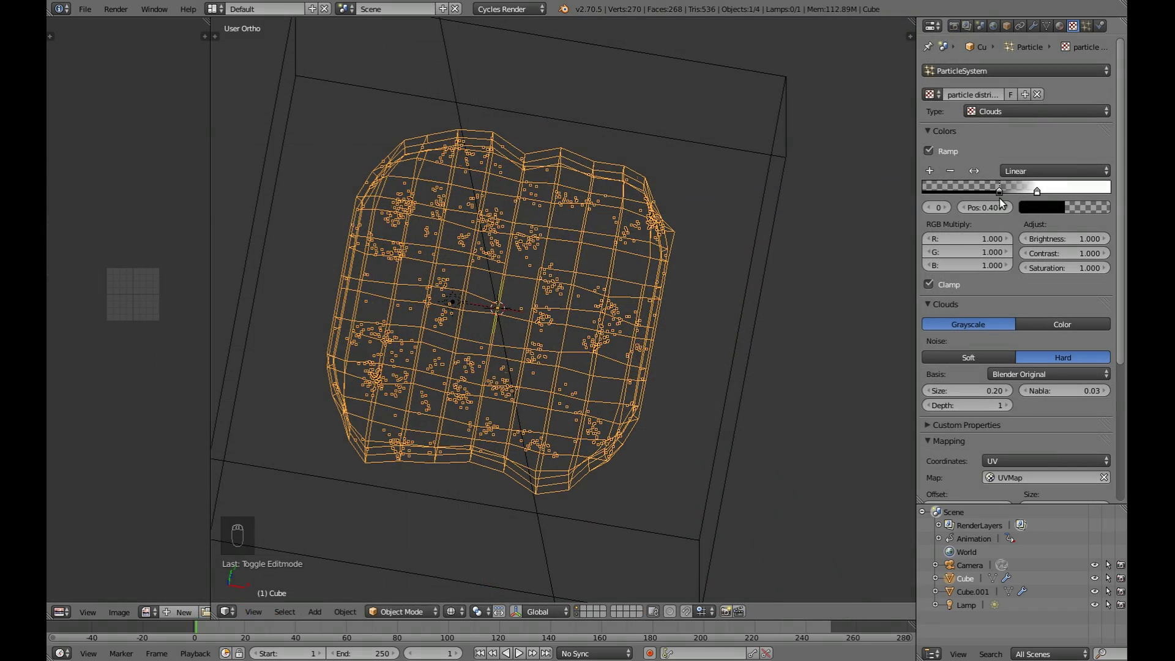
middle_click_drag(679, 320, 560, 264)
left_click(1009, 390)
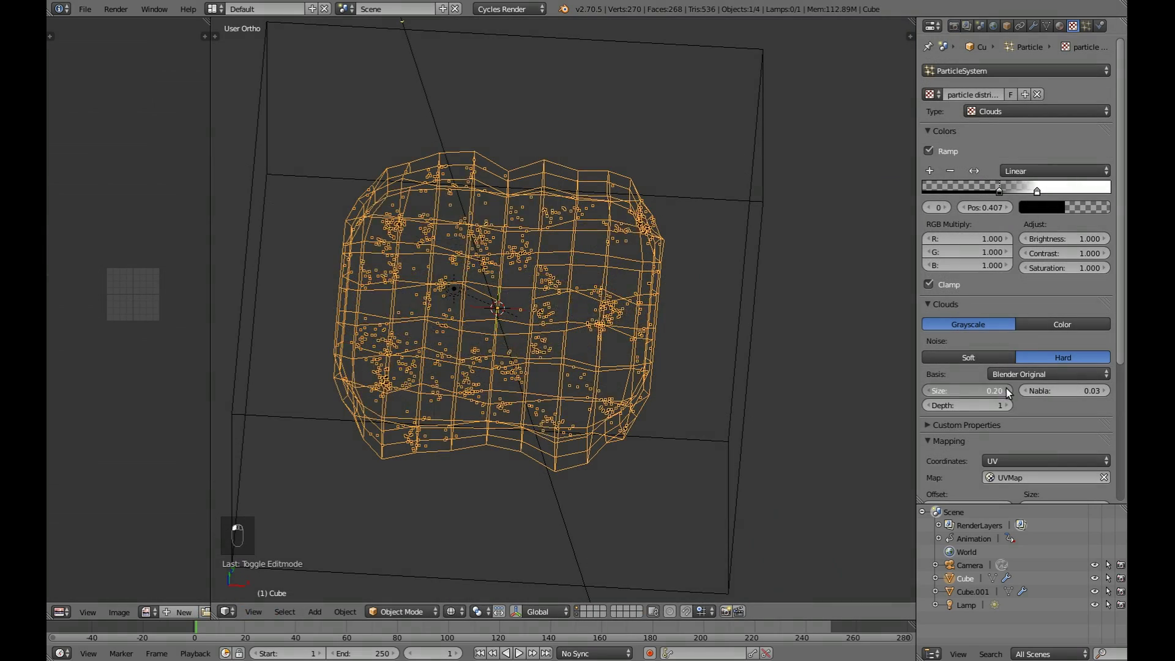
middle_click_drag(541, 352, 493, 349)
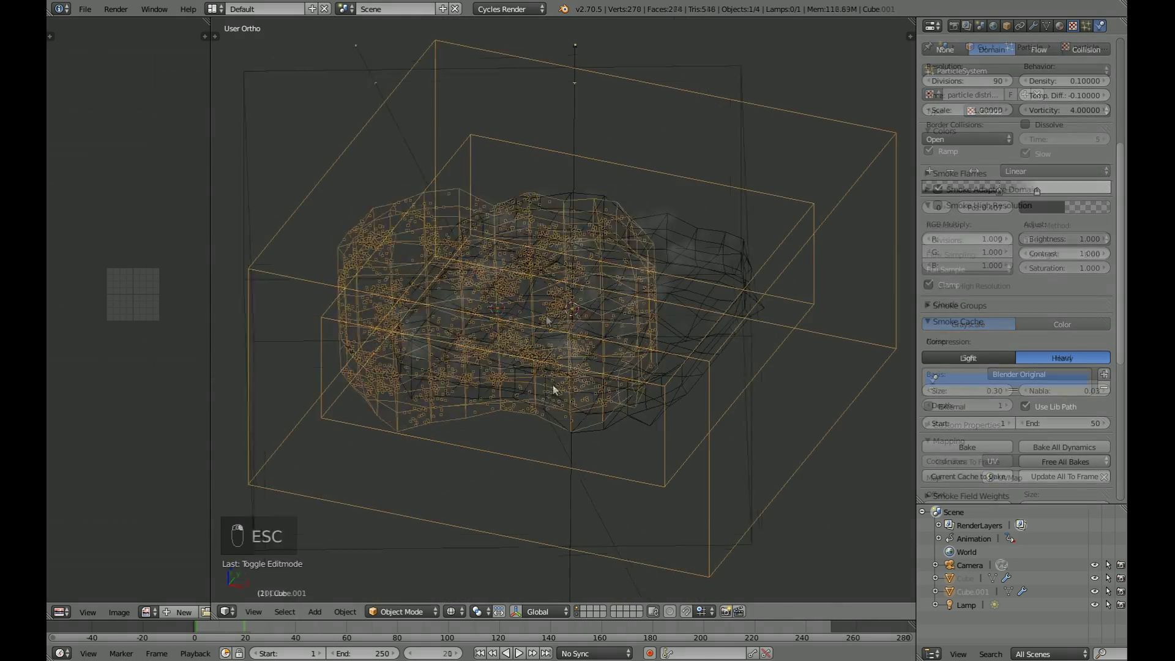
Step: Switch to rendered preview and set the smoke domain resolution to 70
key("shift+z")
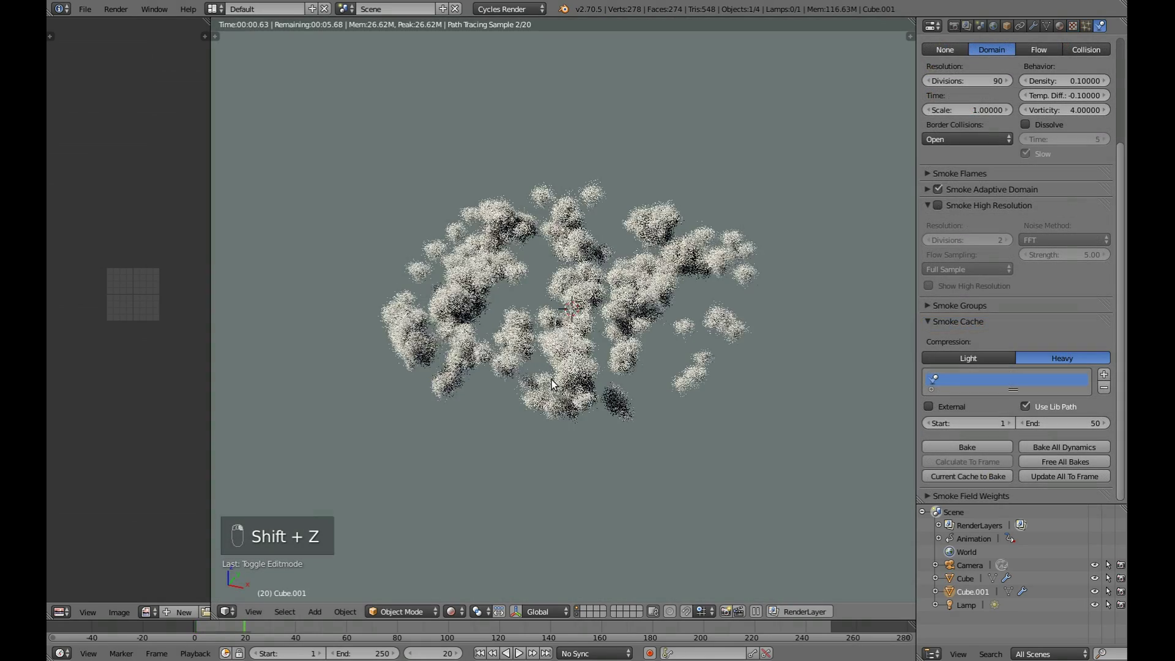
left_click(988, 81)
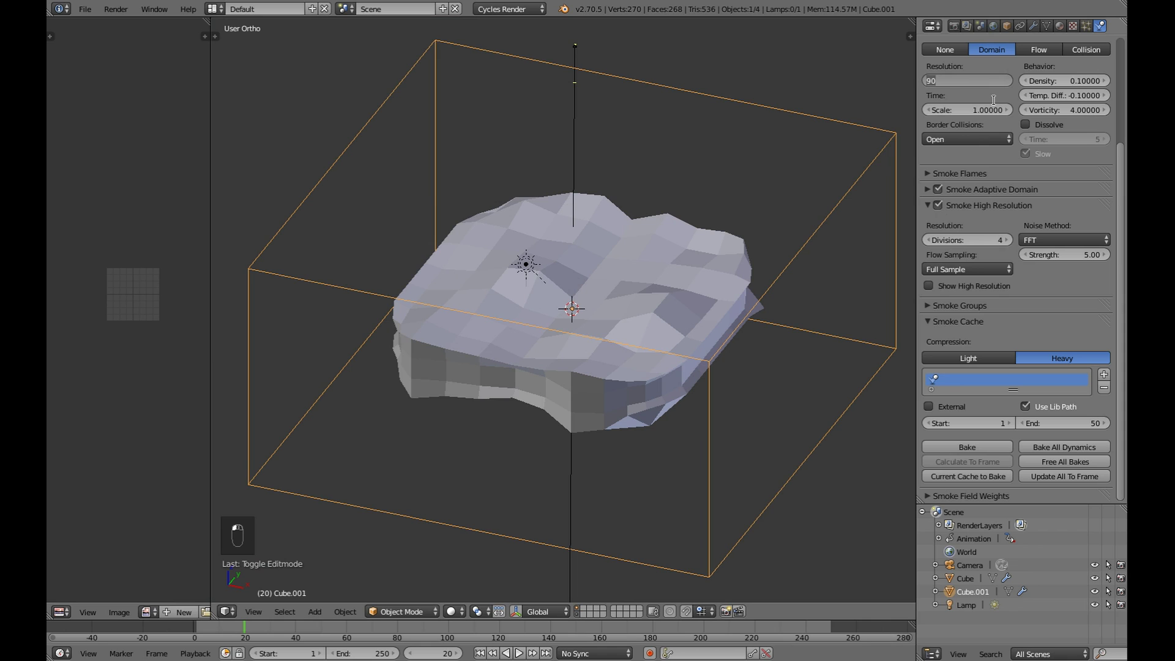
type("70")
key("Return")
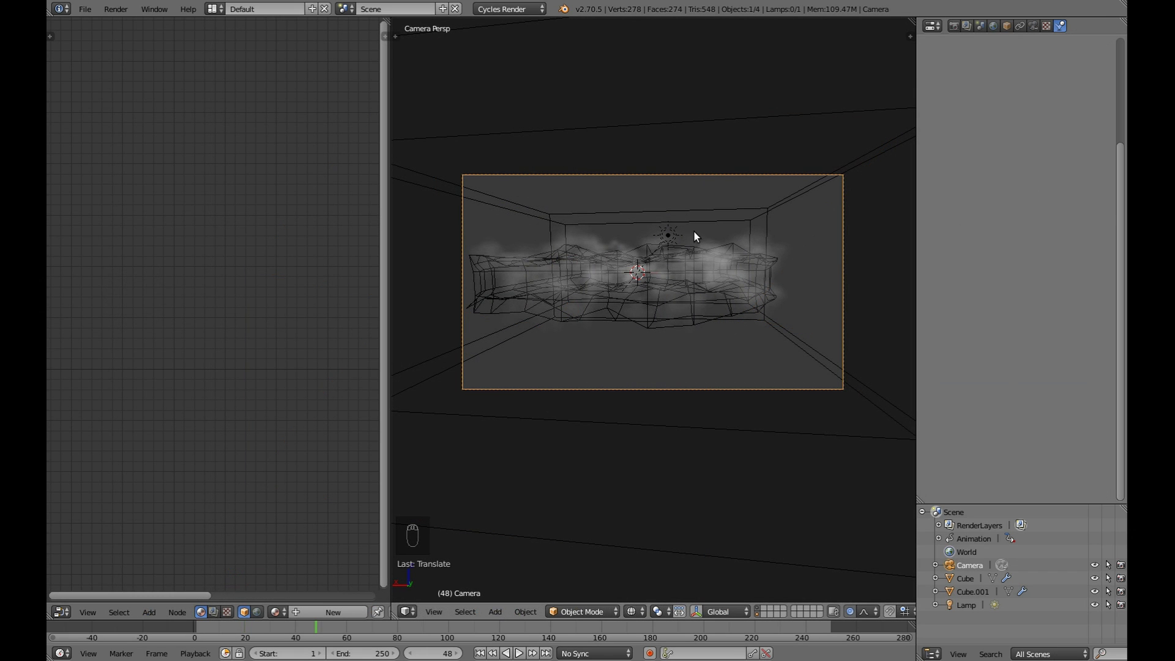
Step: Move the camera to reframe the clouds and show the rendered preview
key("g")
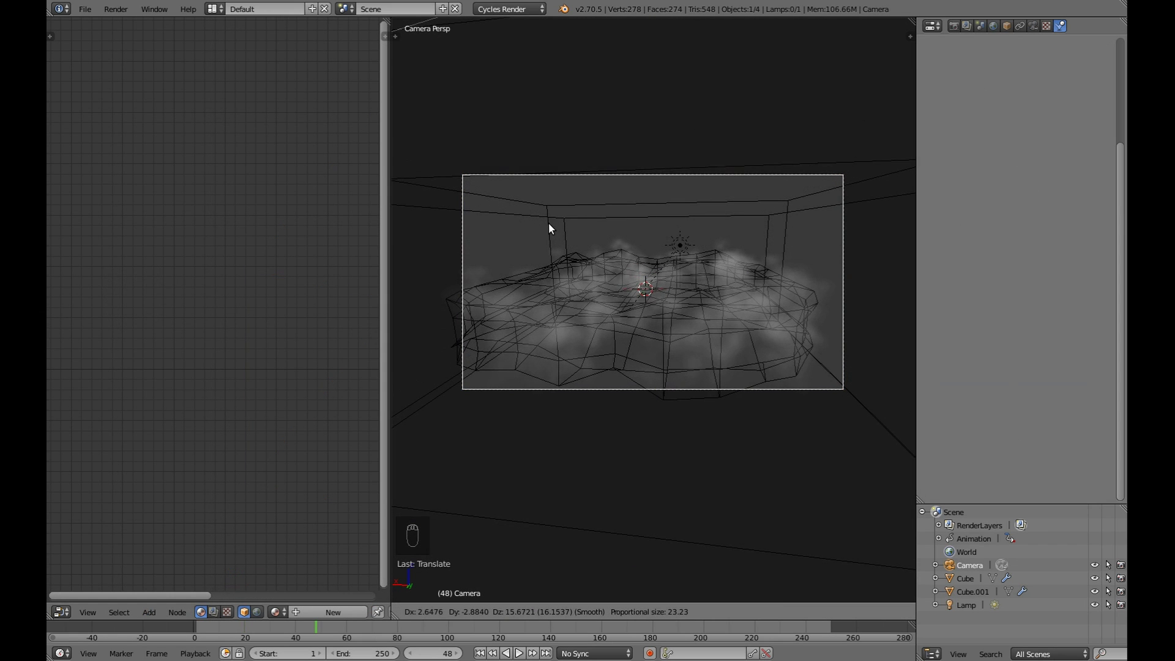
left_click(562, 236)
key("shift+z")
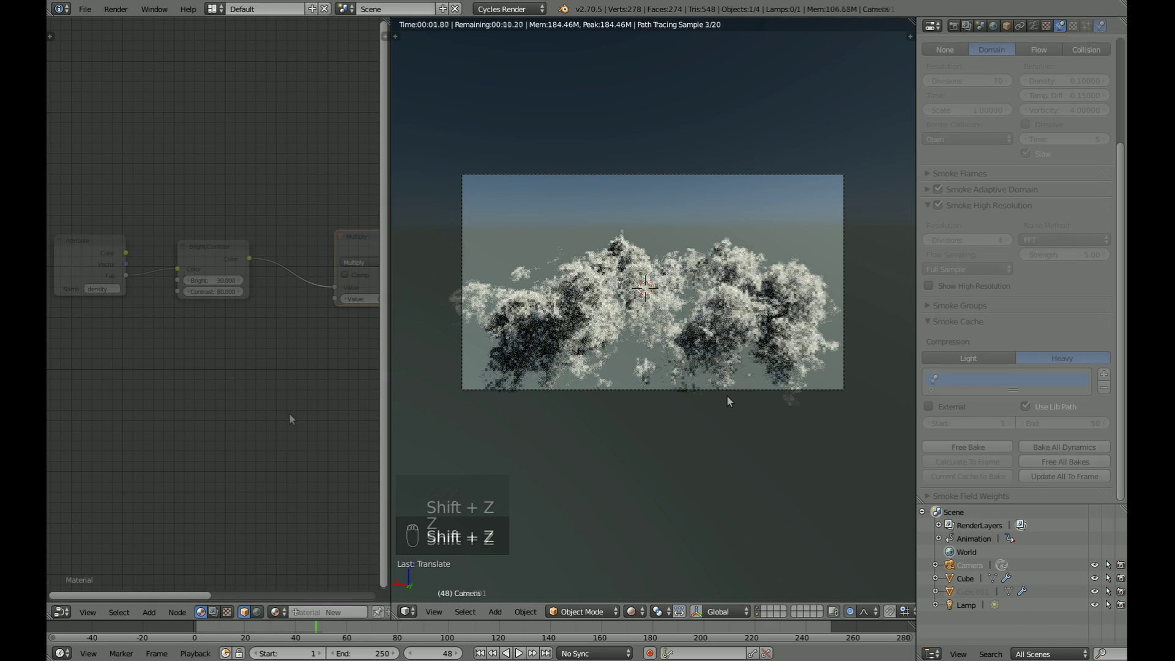
Step: Darken the Volume Scatter colour slightly and set Bright/Contrast brightness to 25
middle_click_drag(219, 316, 202, 328)
left_click(192, 294)
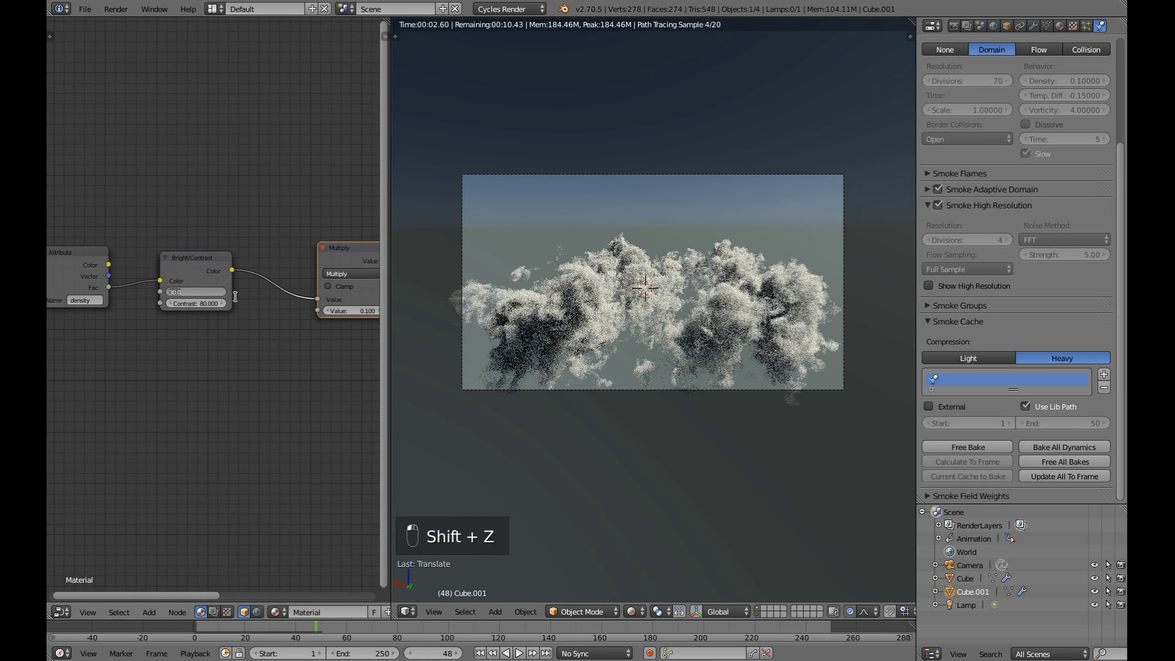
type("20")
key("Return")
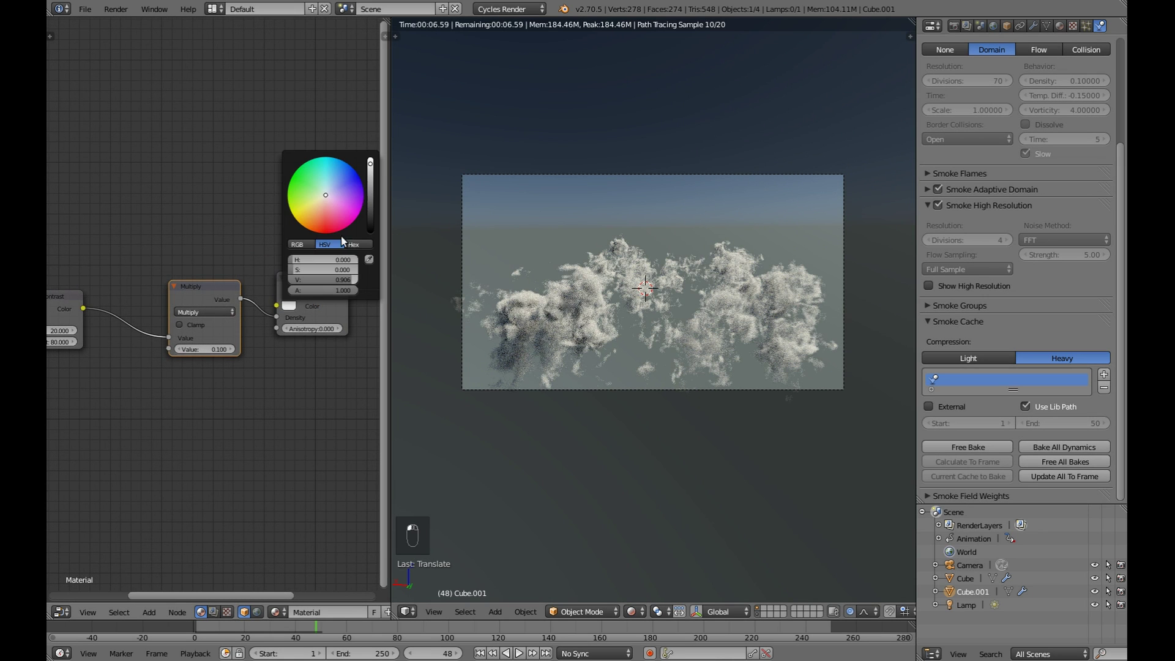
left_click(371, 183)
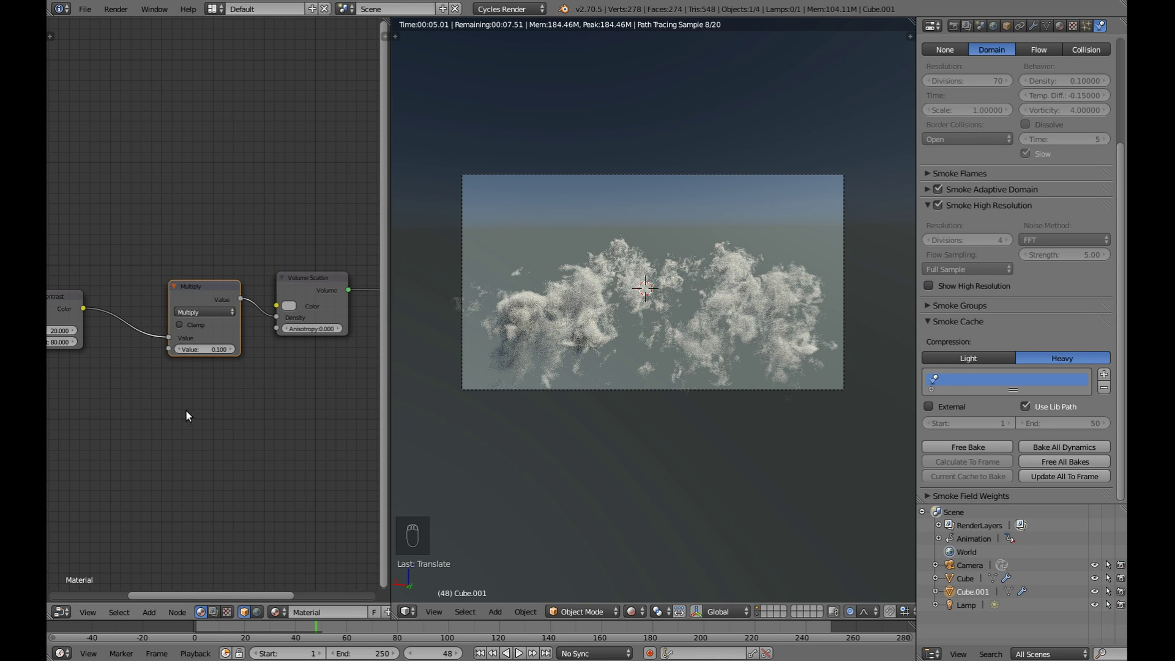
middle_click_drag(130, 390, 234, 362)
left_click(153, 303)
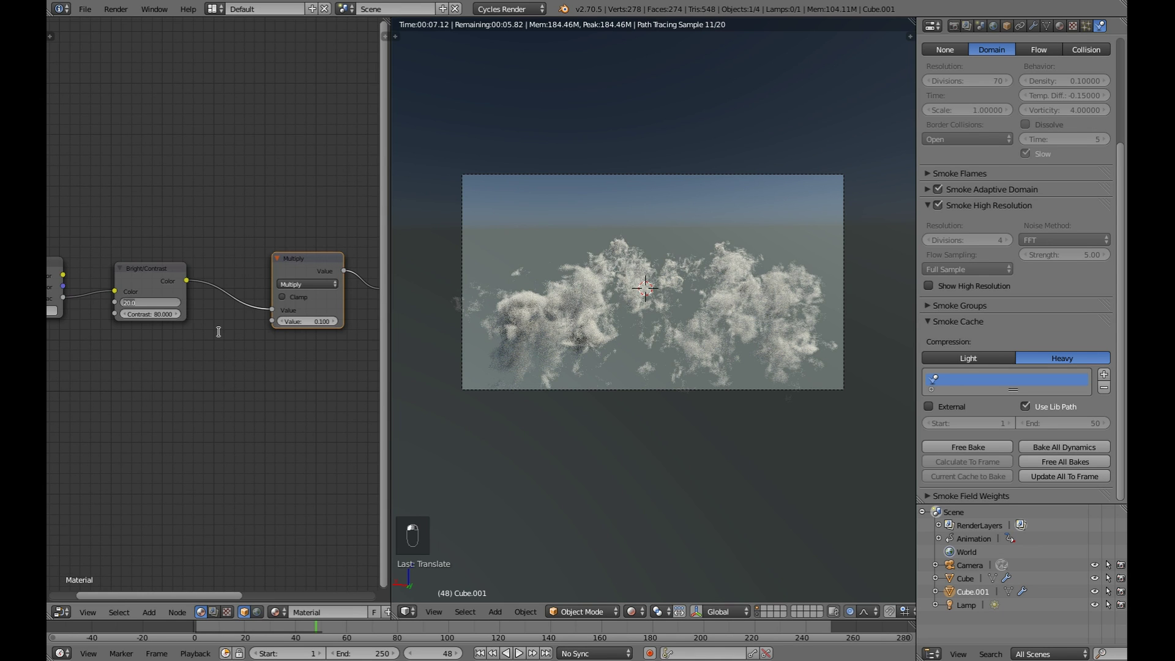
type("25")
key("Return")
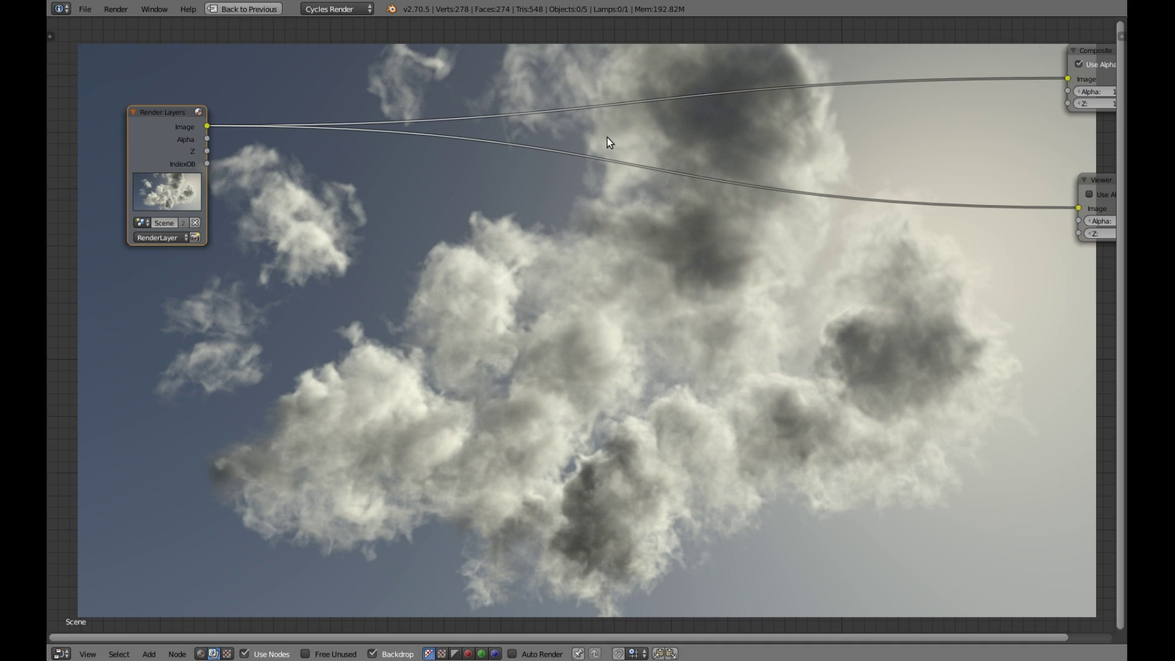
Step: Add an Ellipse Mask node to the compositor tree
key("shift+a")
mouse_move(480, 231)
left_click(517, 343)
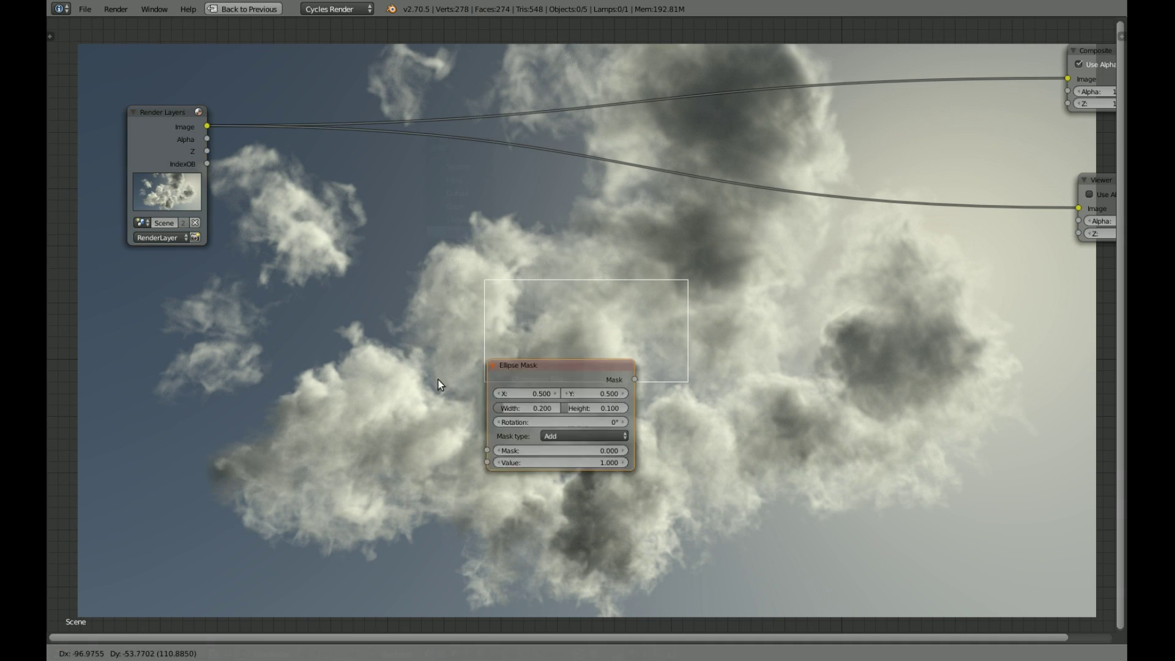
left_click(278, 402)
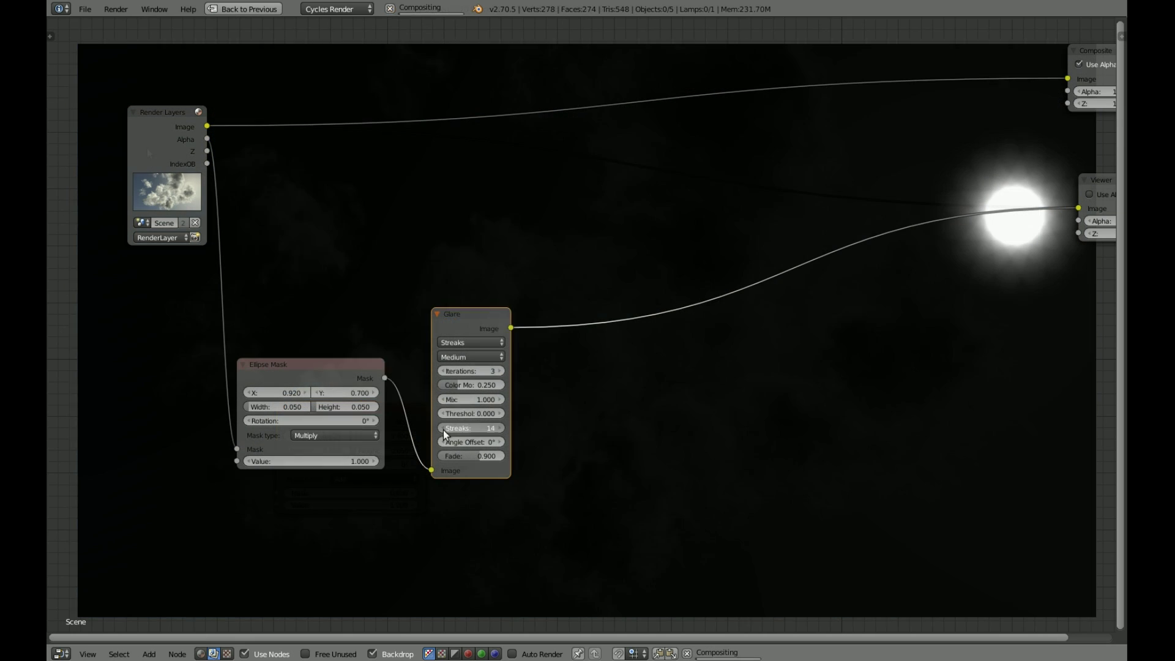
Step: Lower the glare streak count by five and enable Clamp on the Add node
left_click(442, 428)
left_click(442, 429)
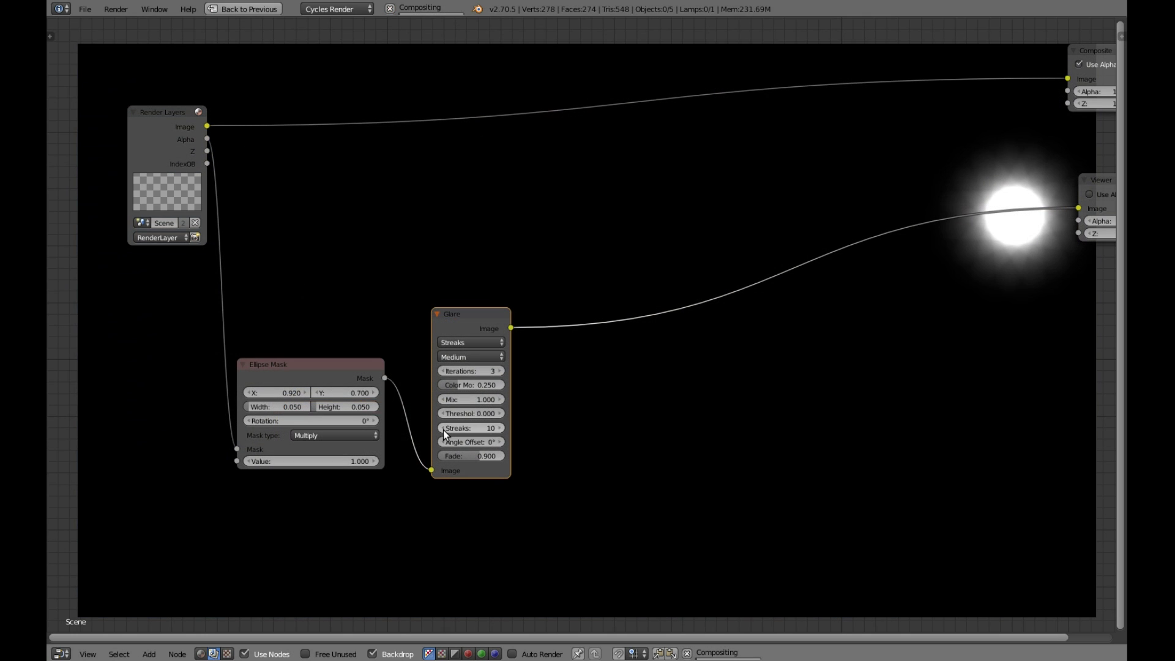
left_click(442, 428)
left_click(442, 429)
left_click(443, 427)
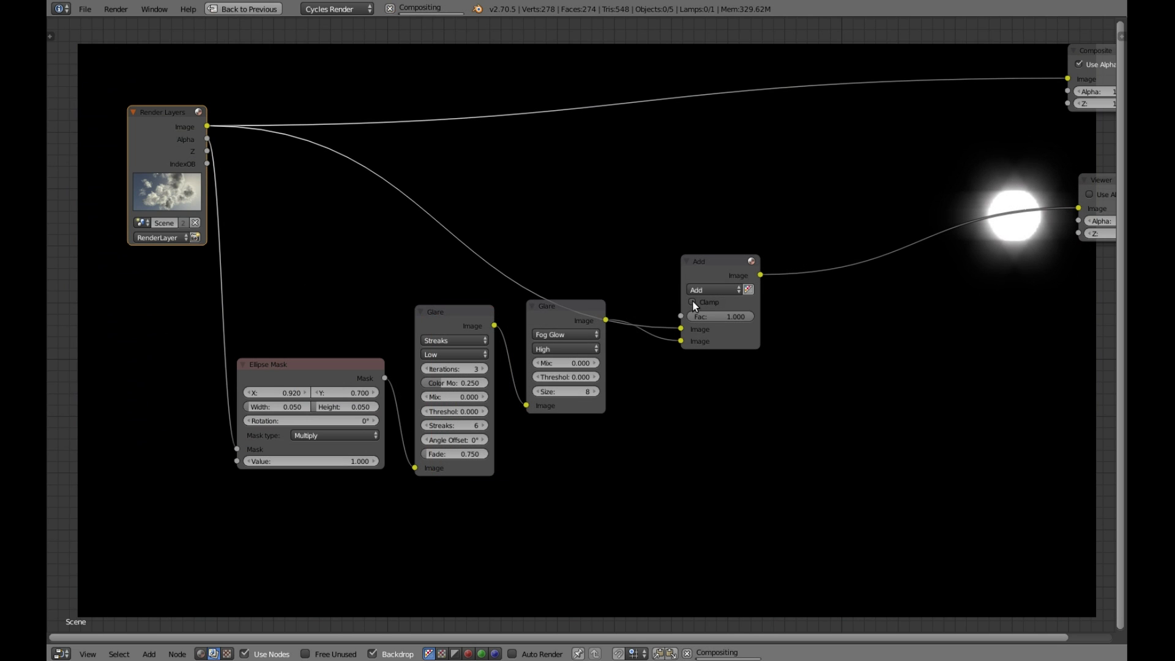
left_click(692, 302)
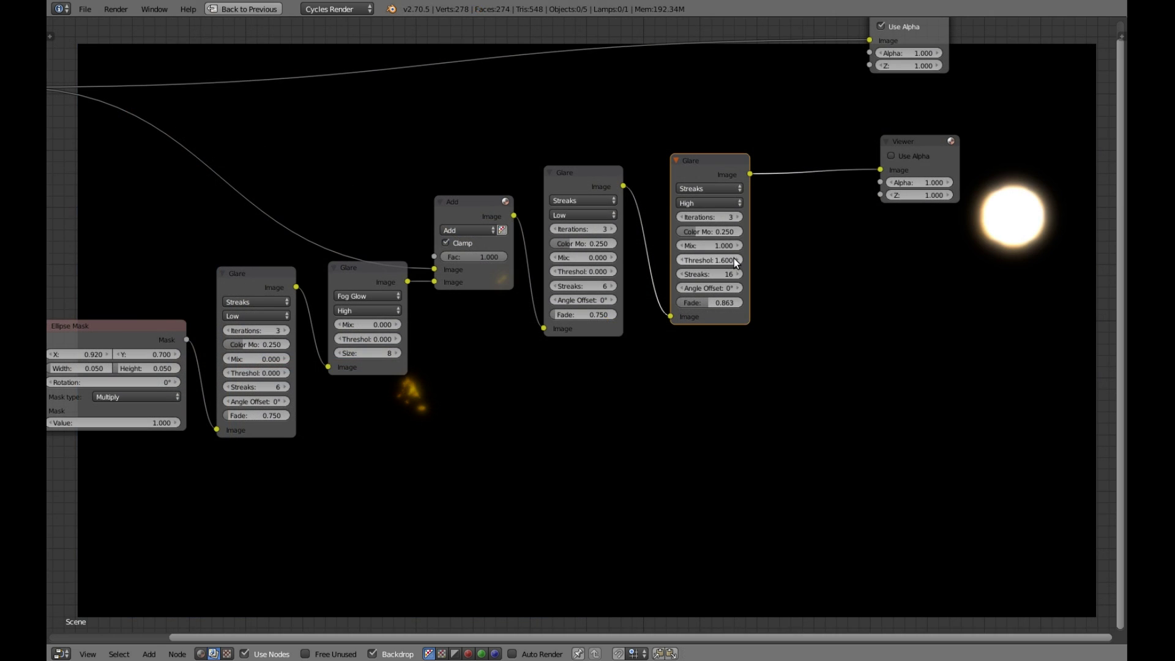
Step: Set the new Streaks glare's threshold to 1.7
left_click(735, 262)
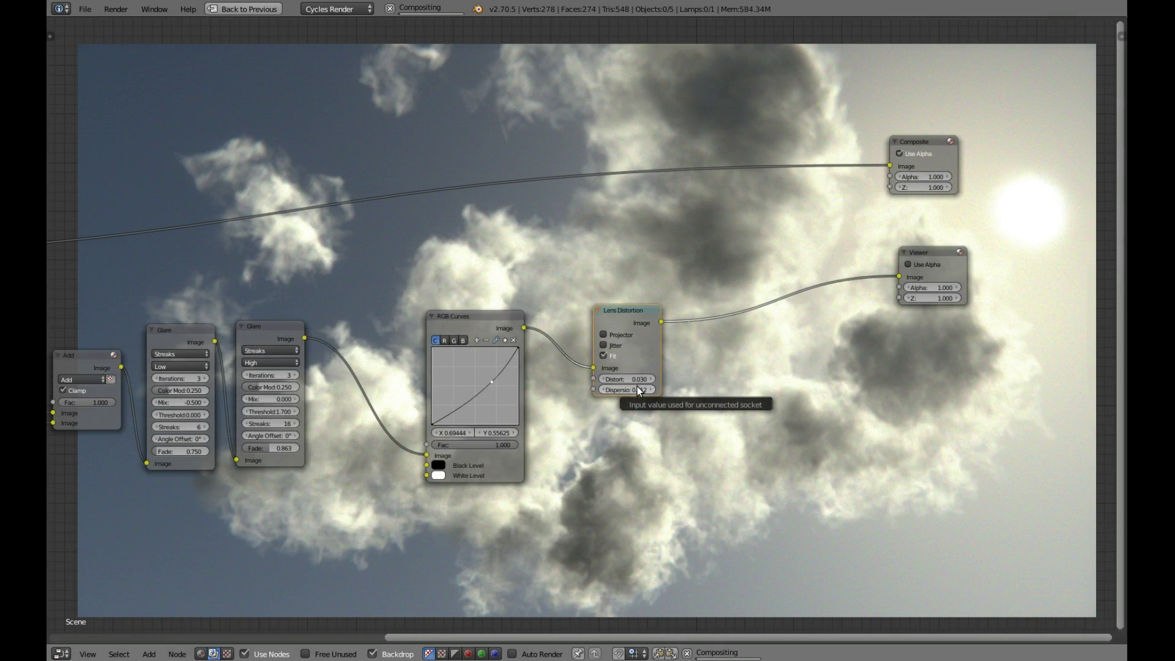